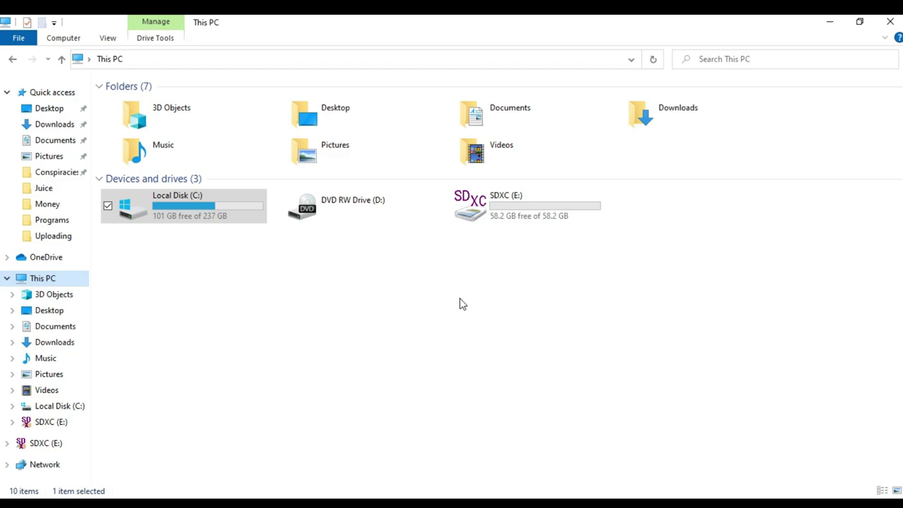
Open Format for the SDXC (E:) card, keeping exFAT with the default allocation unit size
click(555, 292)
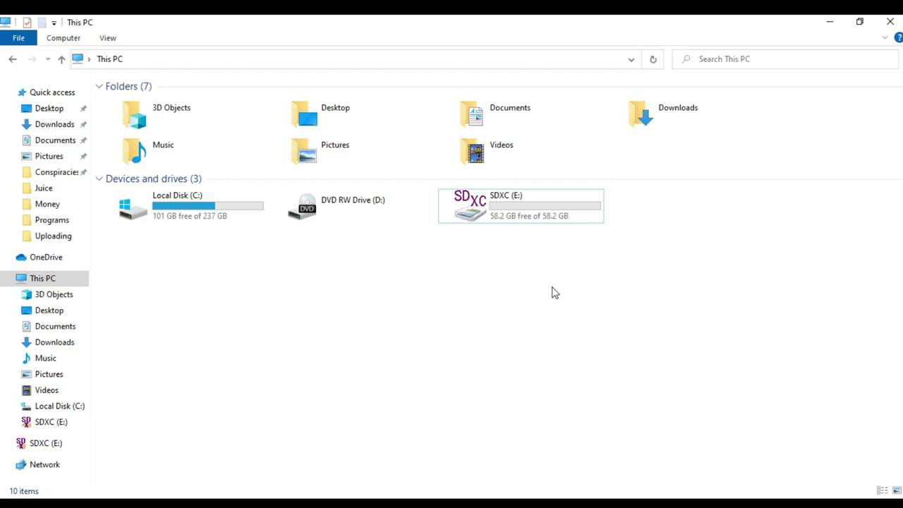
right_click(502, 202)
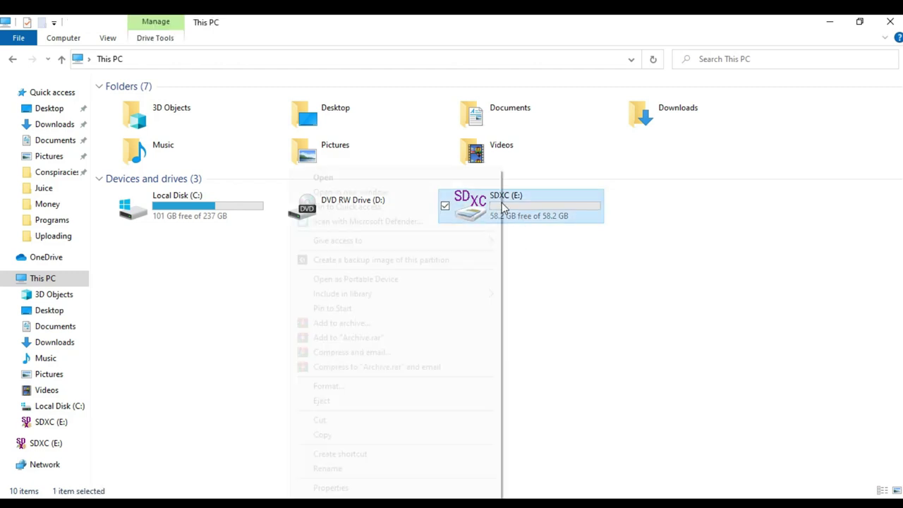
click(363, 386)
click(179, 233)
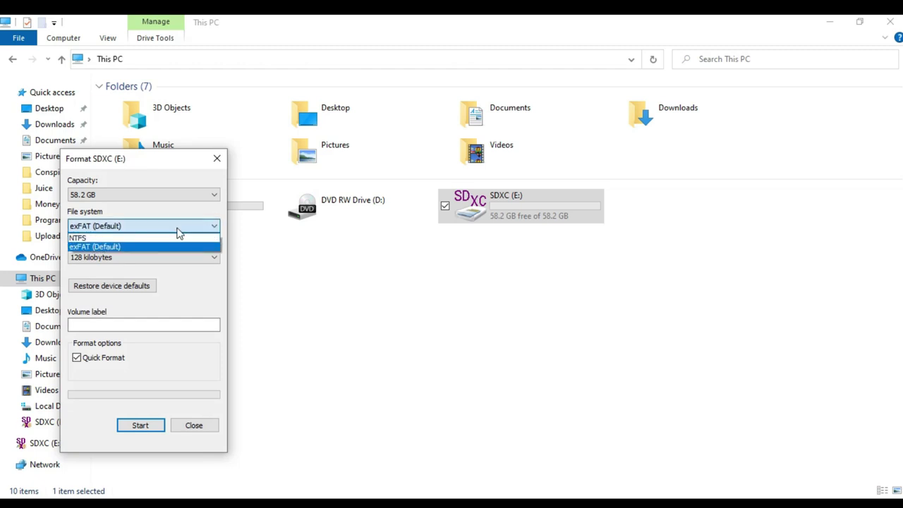
click(156, 247)
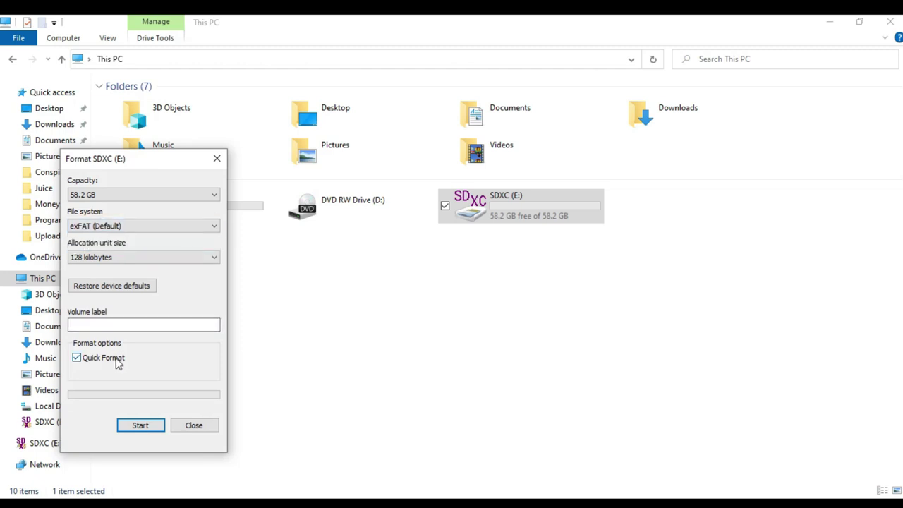
click(142, 258)
click(139, 268)
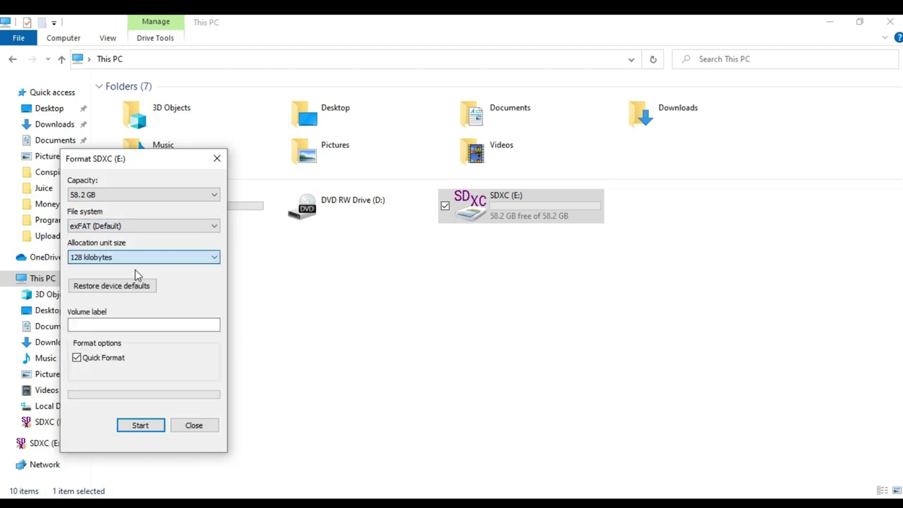
Start the quick format, confirm erasing the card, and dismiss the completion message
click(147, 425)
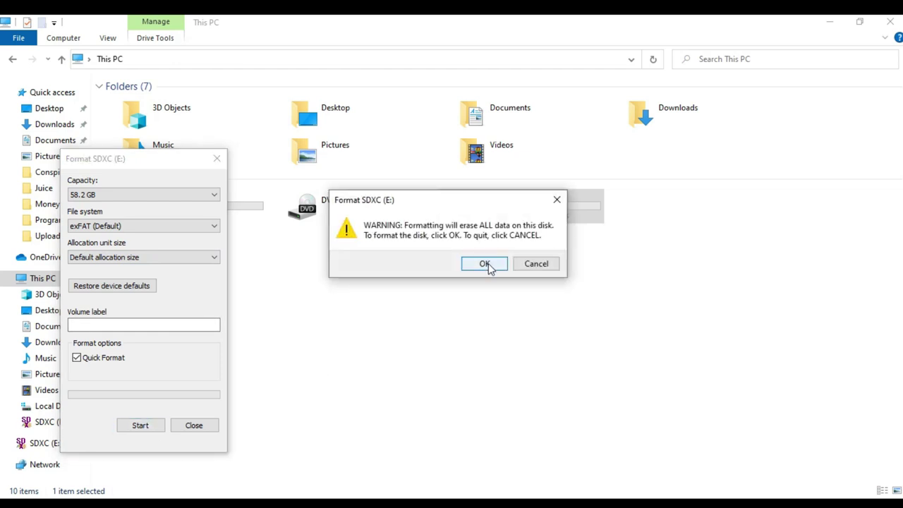
click(485, 263)
click(537, 264)
click(523, 314)
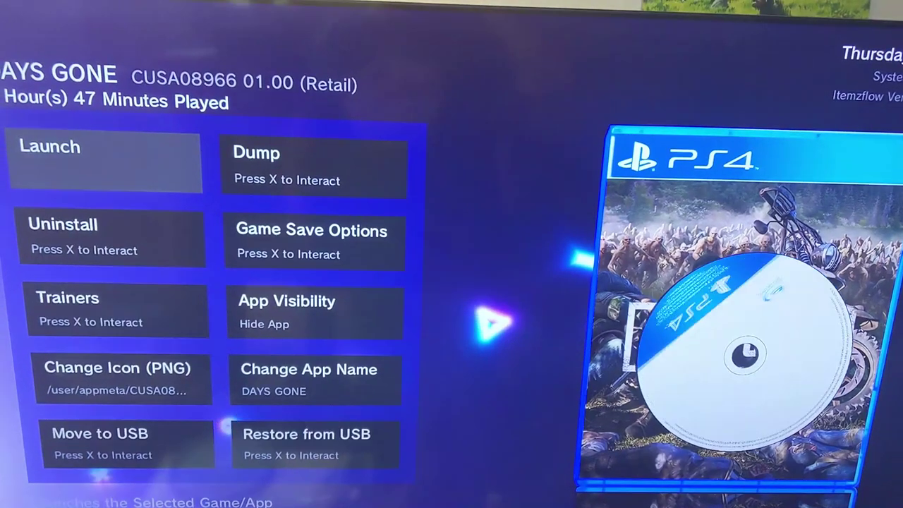
Select Dump for Days Gone (CUSA08966) and choose which part of the game to dump
key(Right)
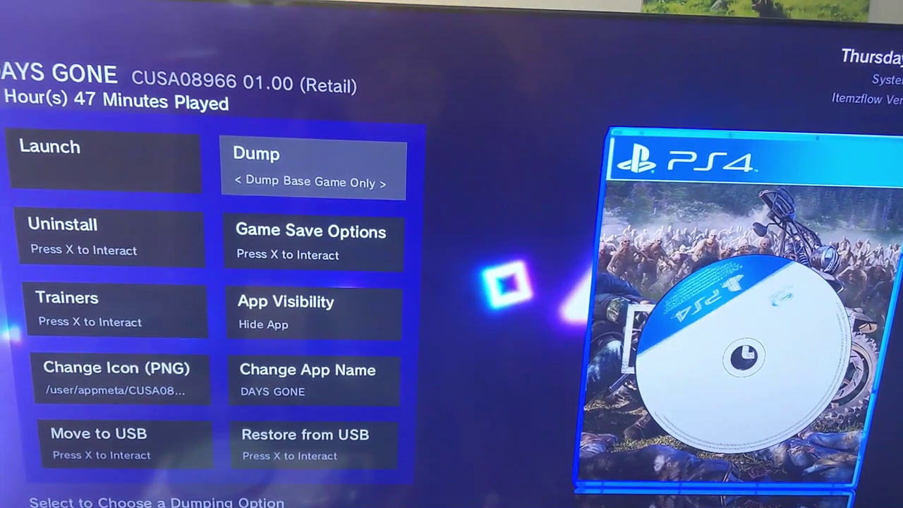
key(Right)
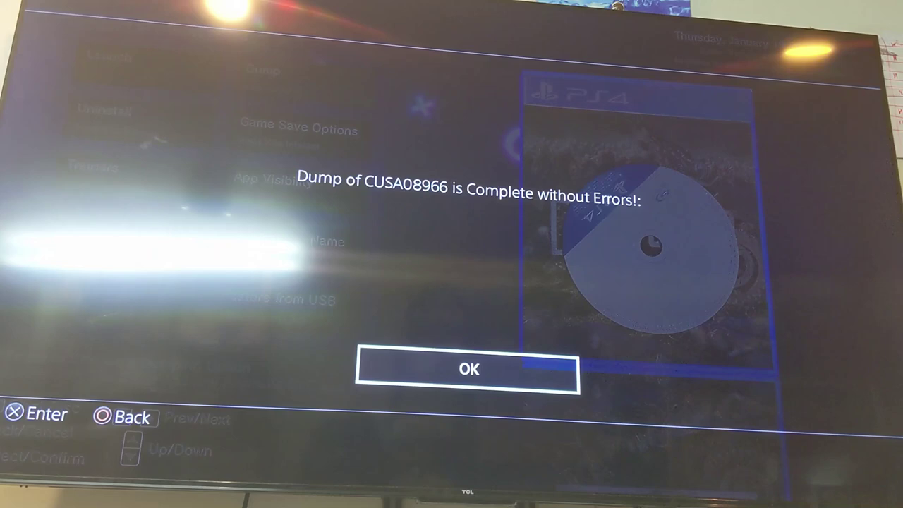
Dismiss the dump-complete message and close the Itemzflow application from its options menu
key(Return)
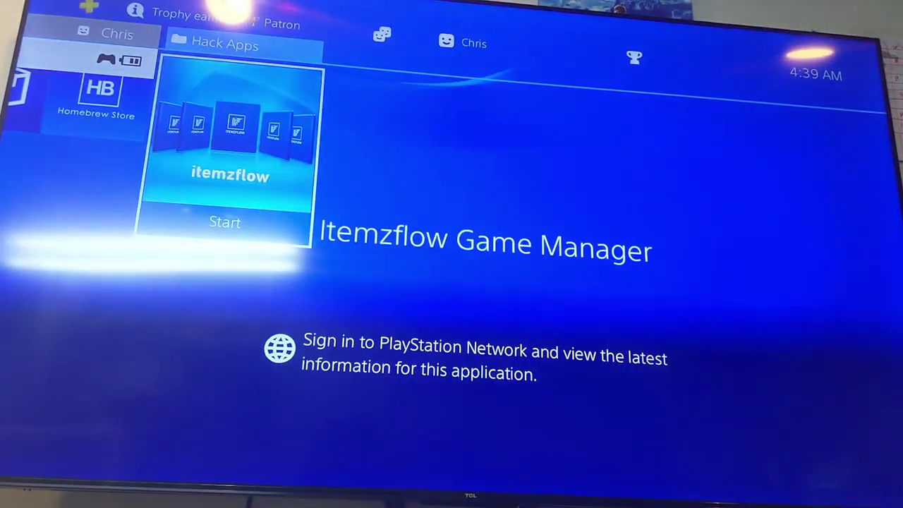
key(Menu)
key(Return)
key(Return)
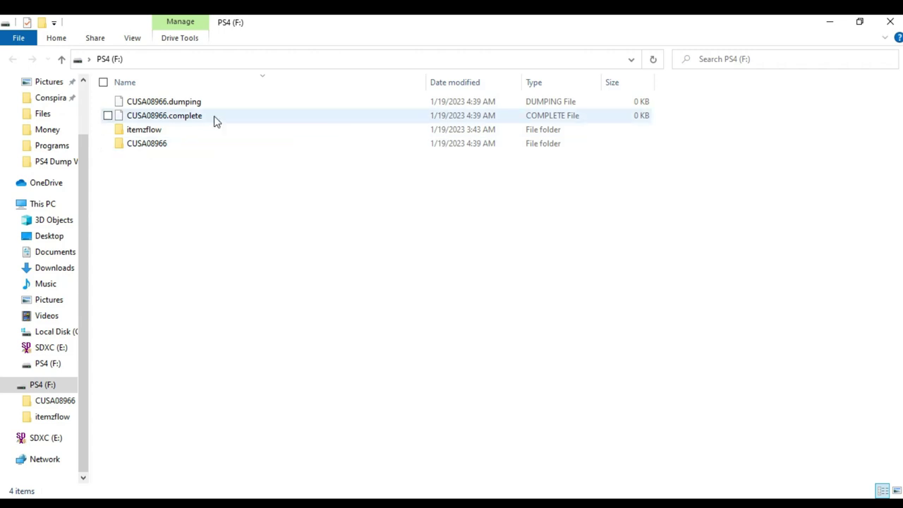
Permanently delete both CUSA08966 marker files, then select CUSA08966.gp4 inside the CUSA08966 folder
drag(215, 120, 183, 102)
key(shift+Delete)
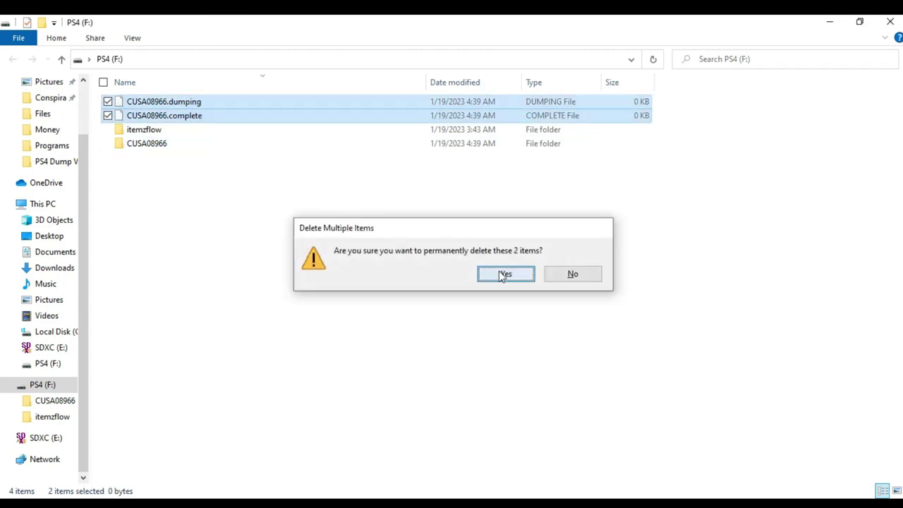
click(504, 275)
double_click(145, 116)
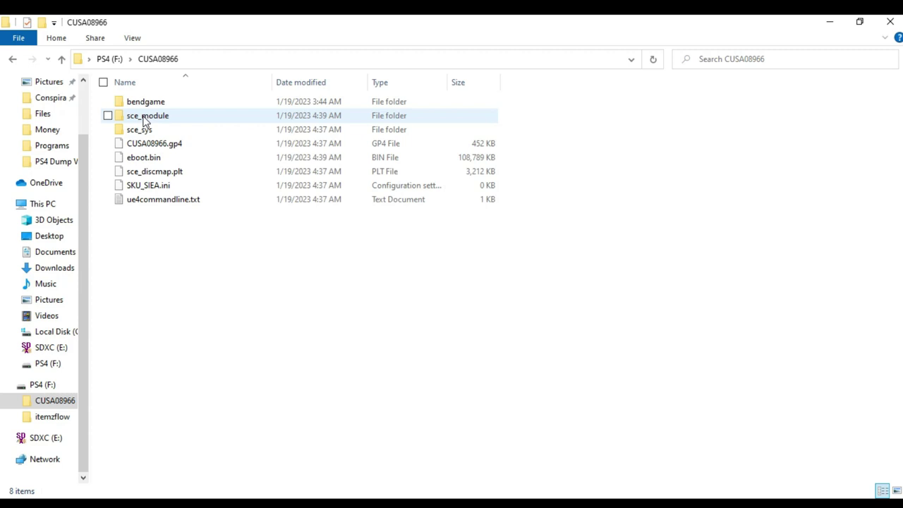
click(150, 143)
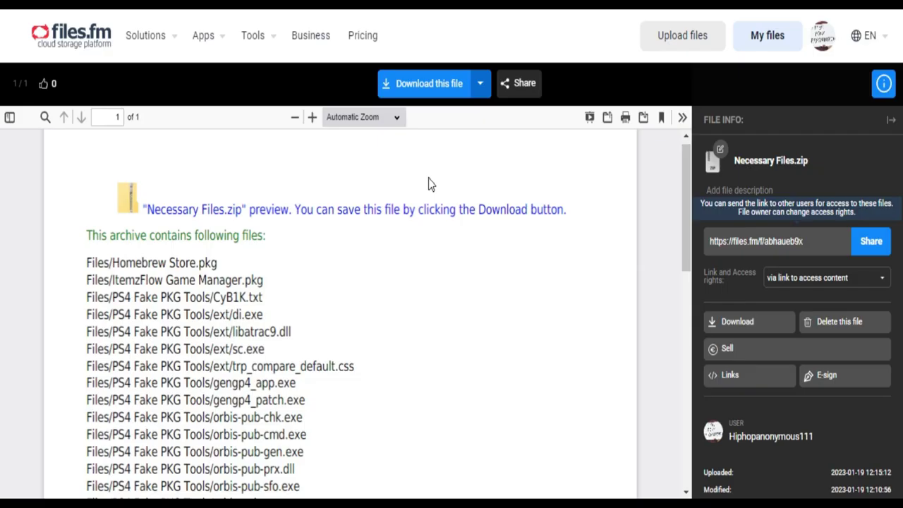
Download Necessary Files.zip from the files.fm Download this file menu
mouse_move(427, 88)
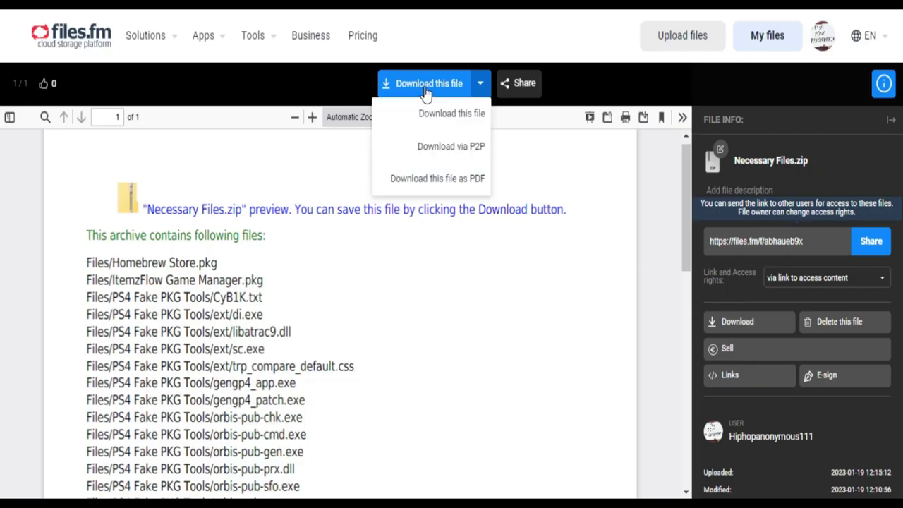
click(436, 120)
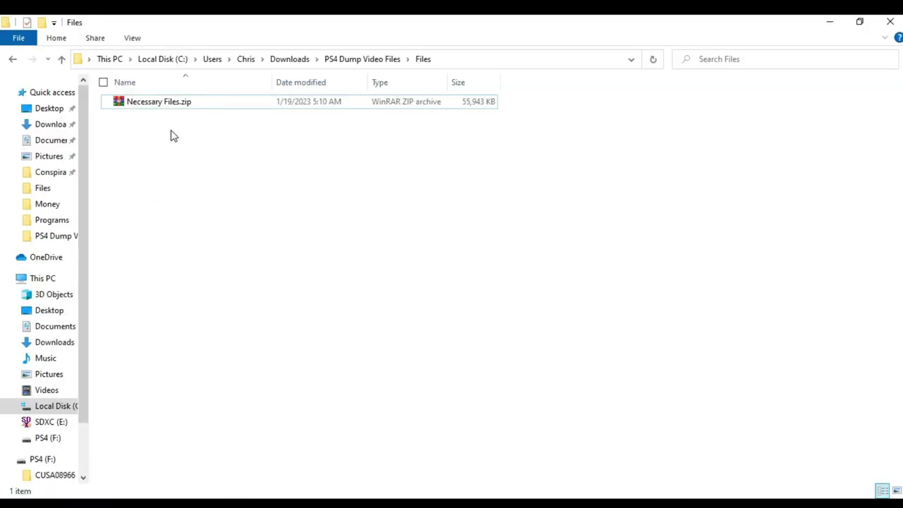
Extract Necessary Files.zip here and open Files > PS4 Fake PKG Tools
click(159, 102)
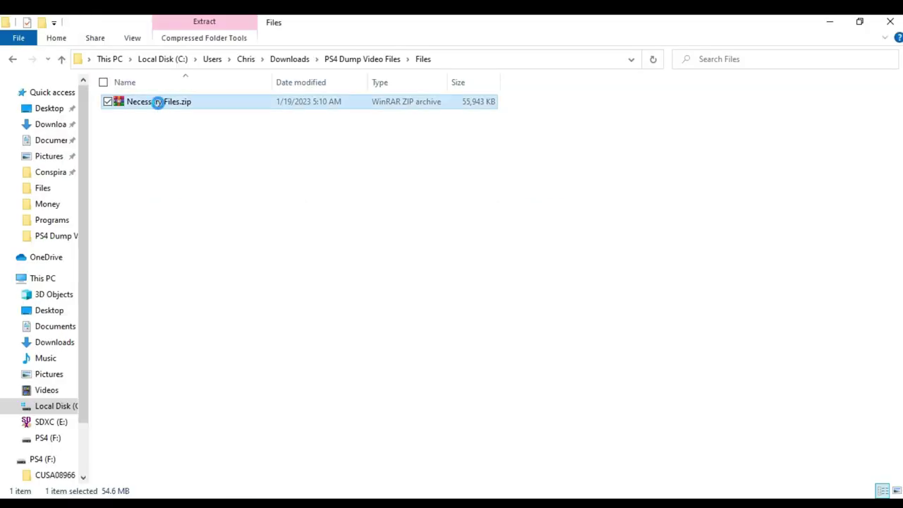
right_click(158, 103)
click(130, 173)
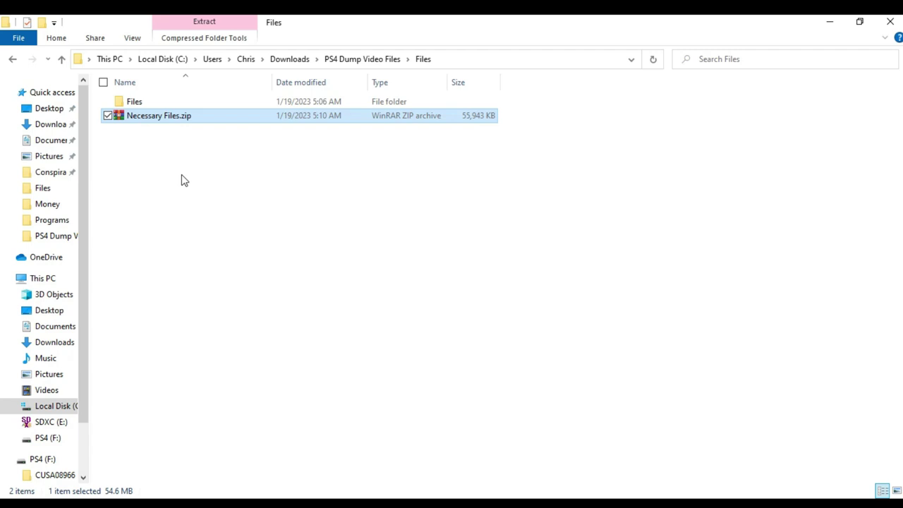
double_click(134, 102)
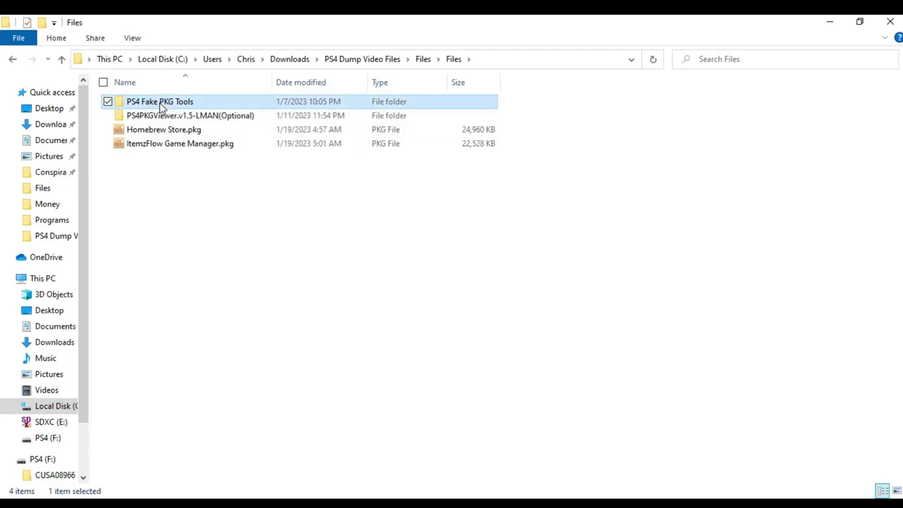
double_click(162, 105)
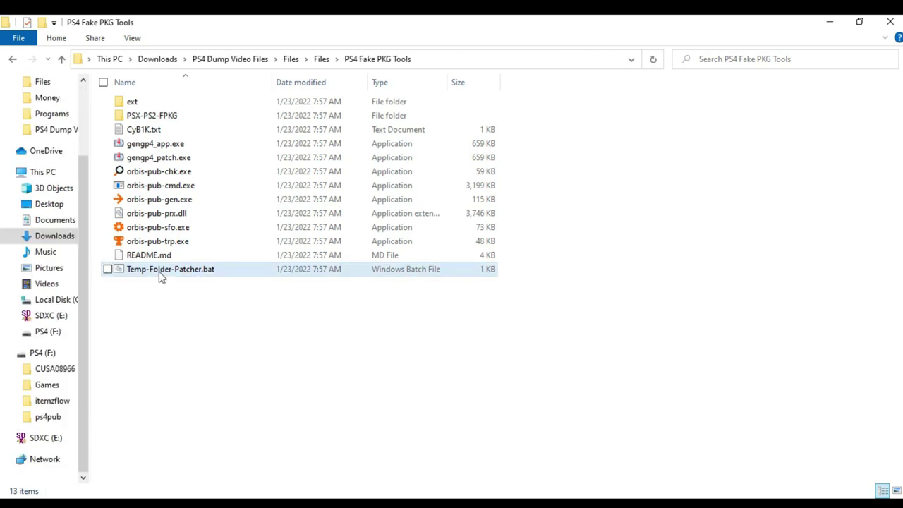
Run Temp-Folder-Patcher.bat and move its cmd window toward the screen centre
double_click(161, 275)
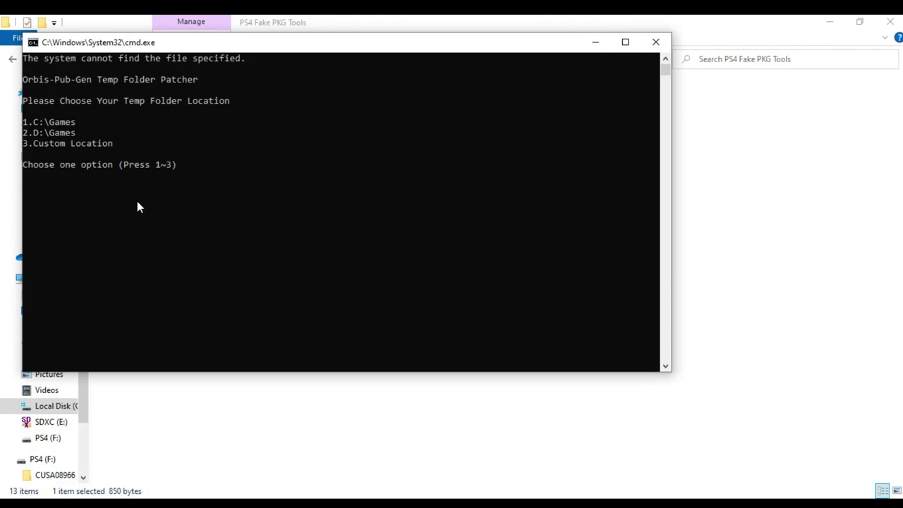
drag(195, 45, 319, 104)
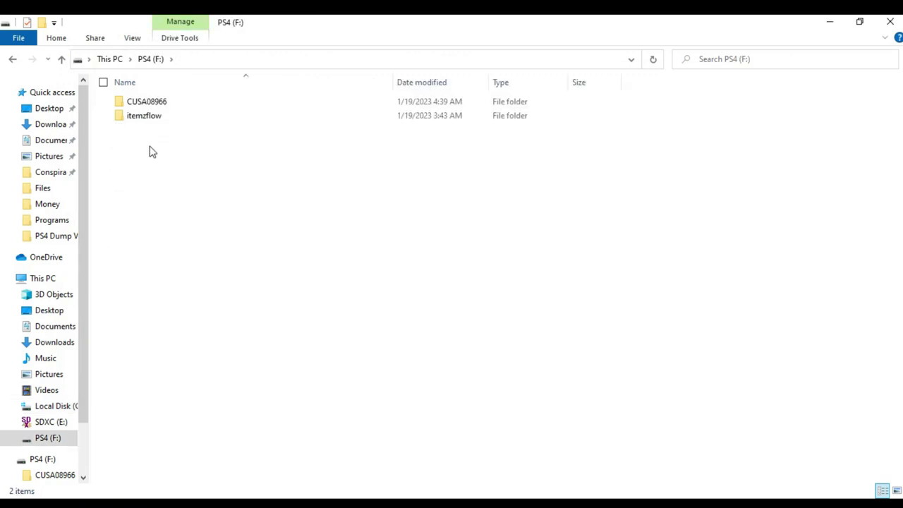
Open Properties for the CUSA08966 folder on PS4 (F:) to check its size
click(139, 104)
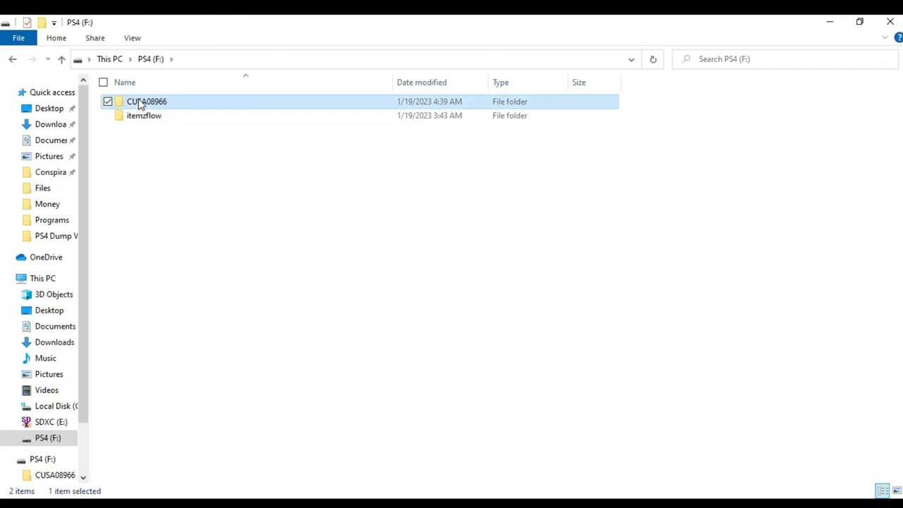
right_click(140, 103)
click(79, 411)
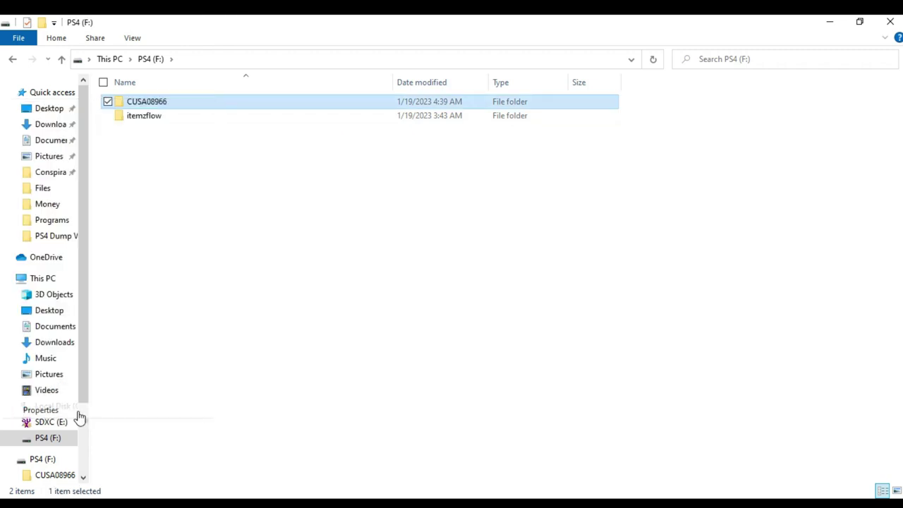
drag(252, 117, 316, 121)
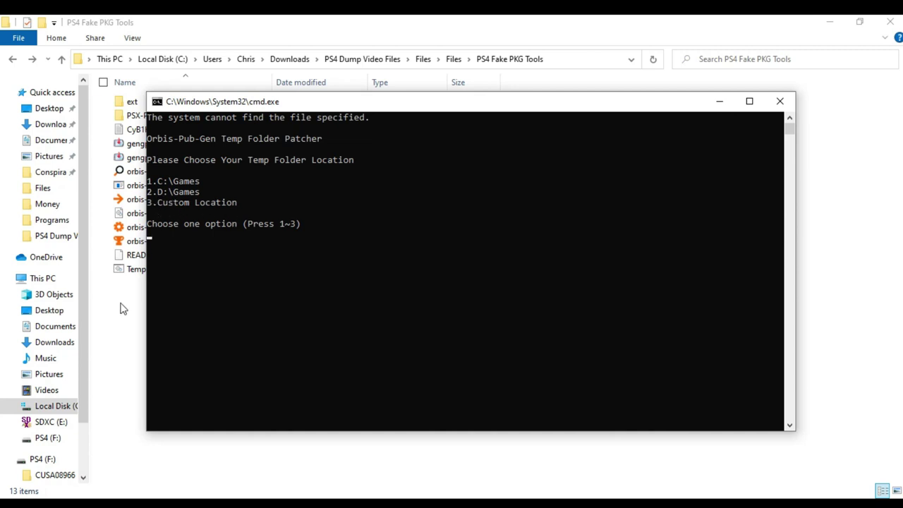
From This PC, open the PS4 (F:) drive and create a new folder at its root
click(44, 279)
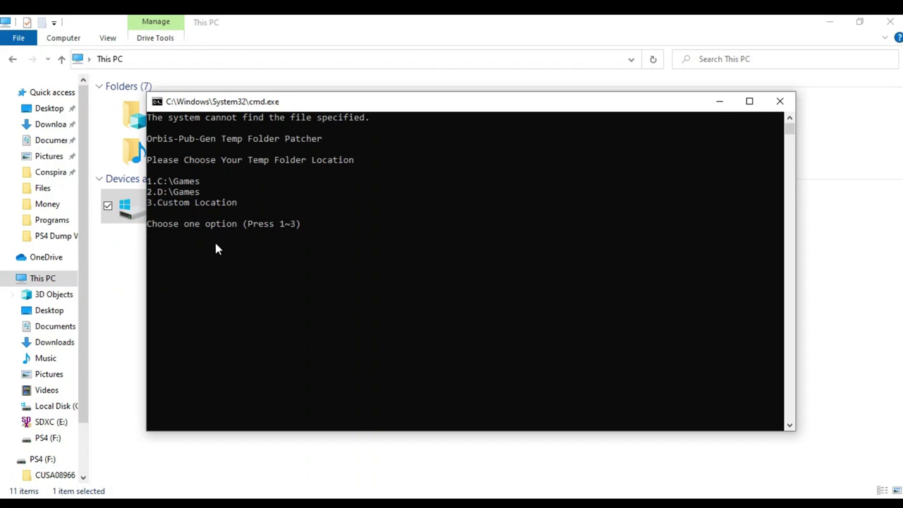
text(3)
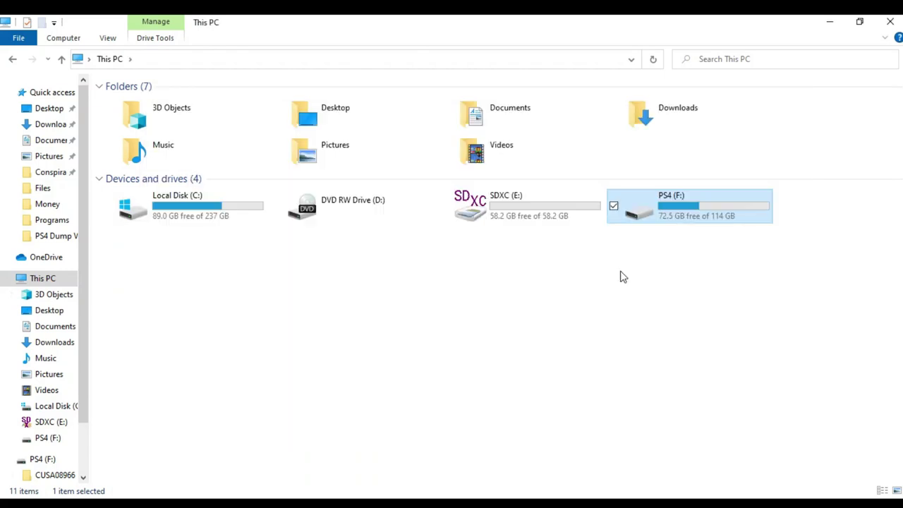
double_click(683, 217)
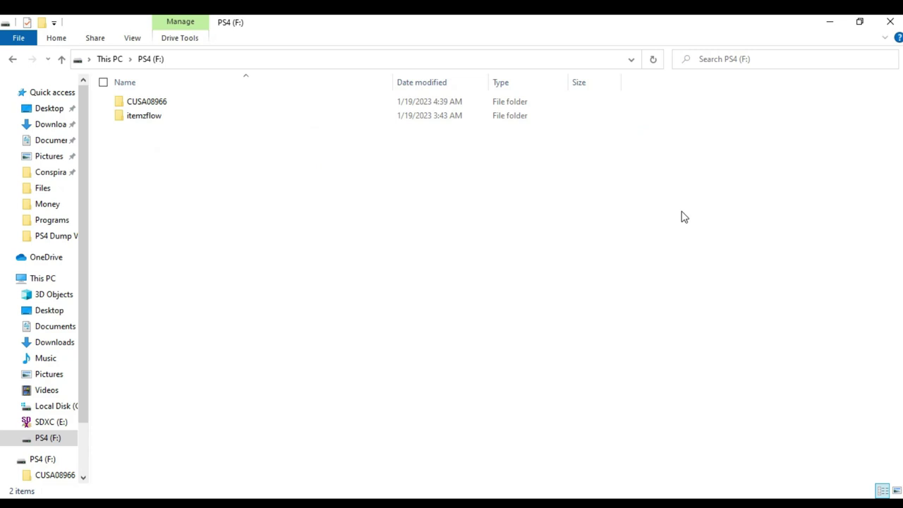
right_click(200, 165)
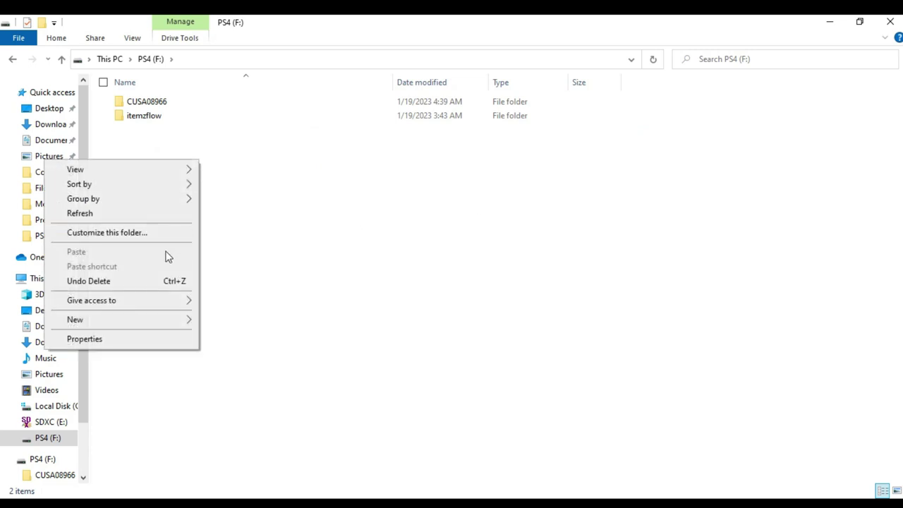
mouse_move(201, 319)
click(231, 323)
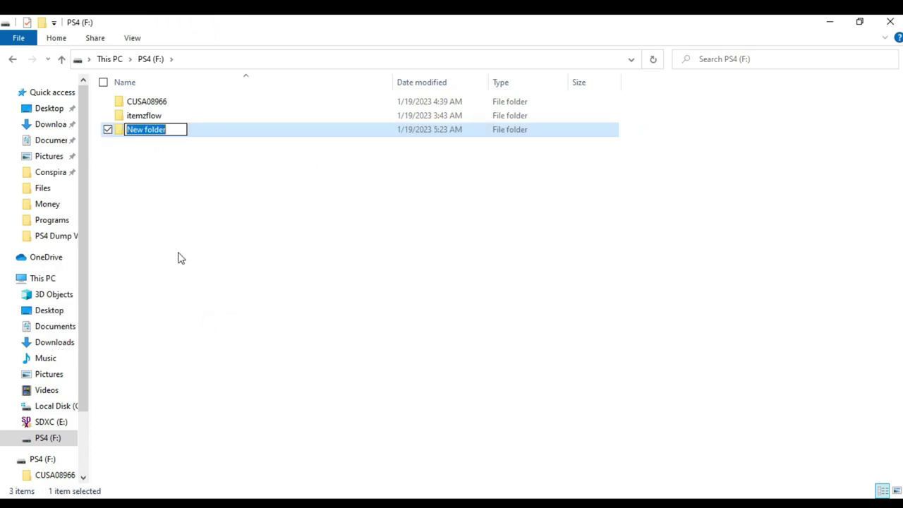
Name the folder Games and confirm F:\Games as the patcher's custom temp location
text(G)
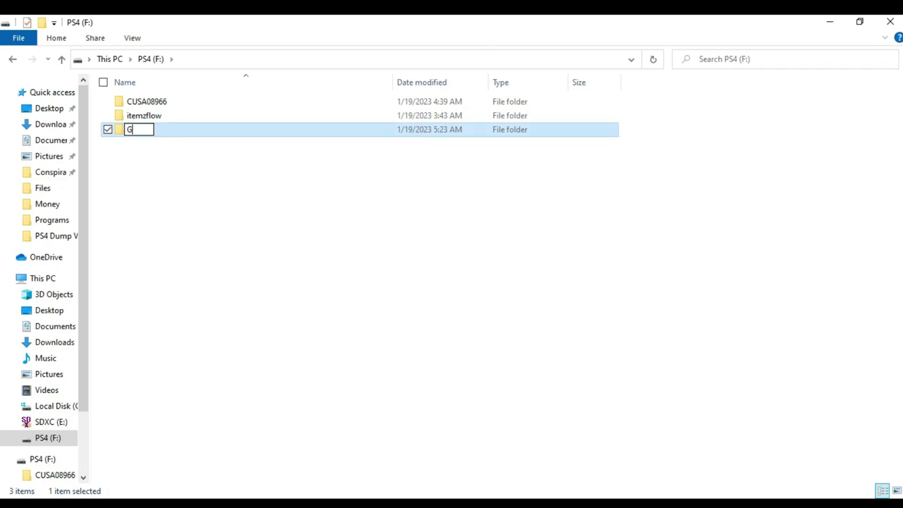
text(ames)
click(628, 411)
key(alt+Tab)
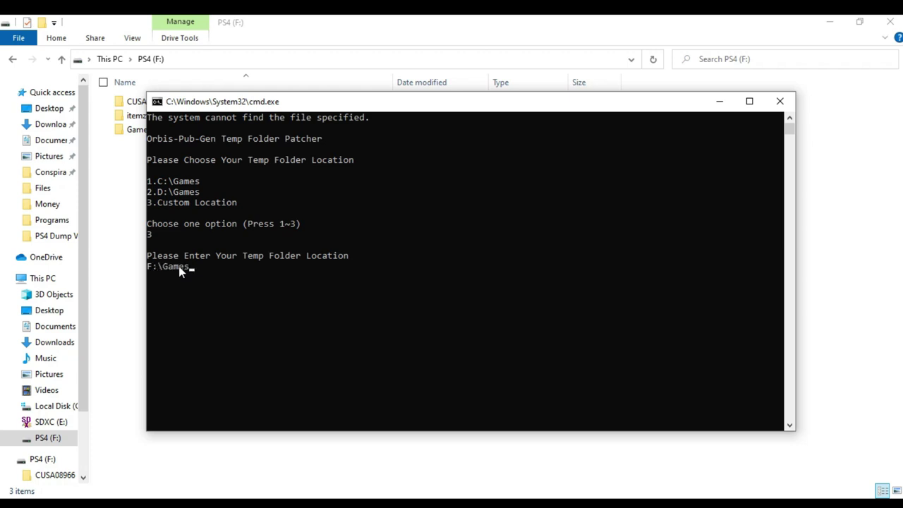
key(Return)
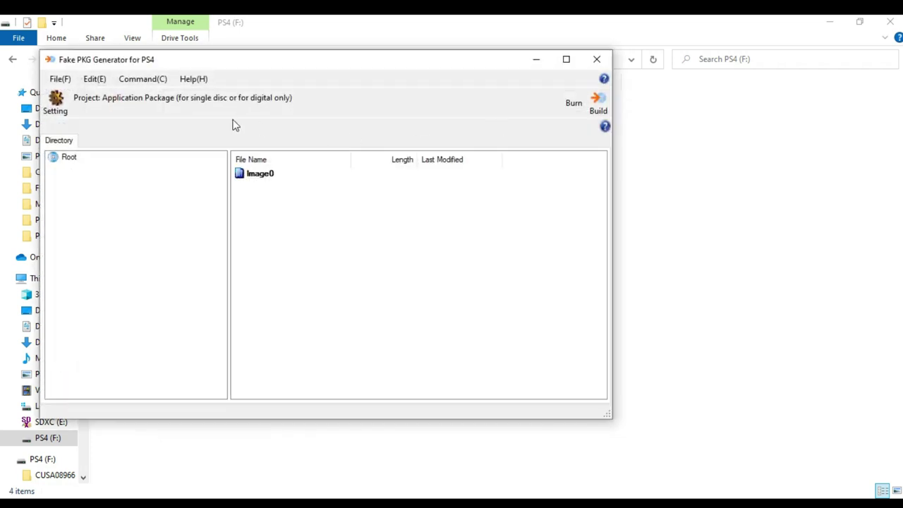
In the File > Open dialog, browse to the CUSA08966 folder on the PS4 (F:) drive
click(62, 80)
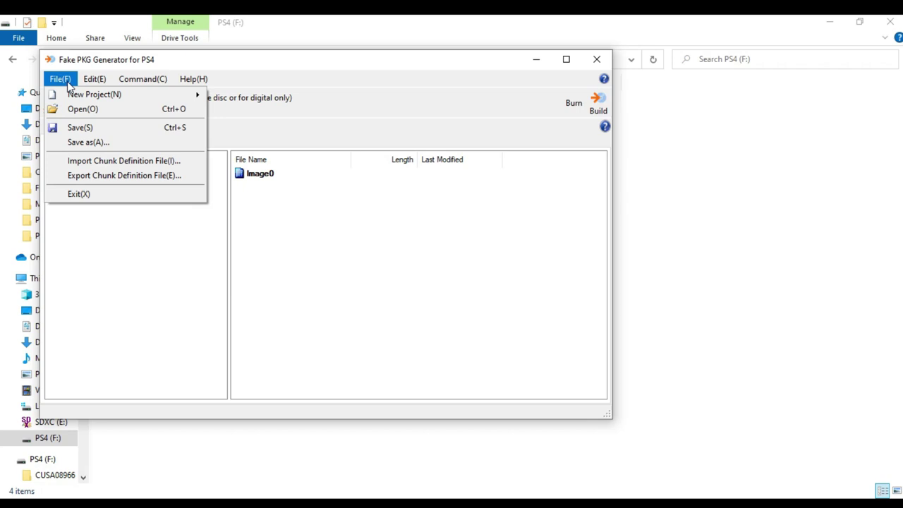
click(82, 107)
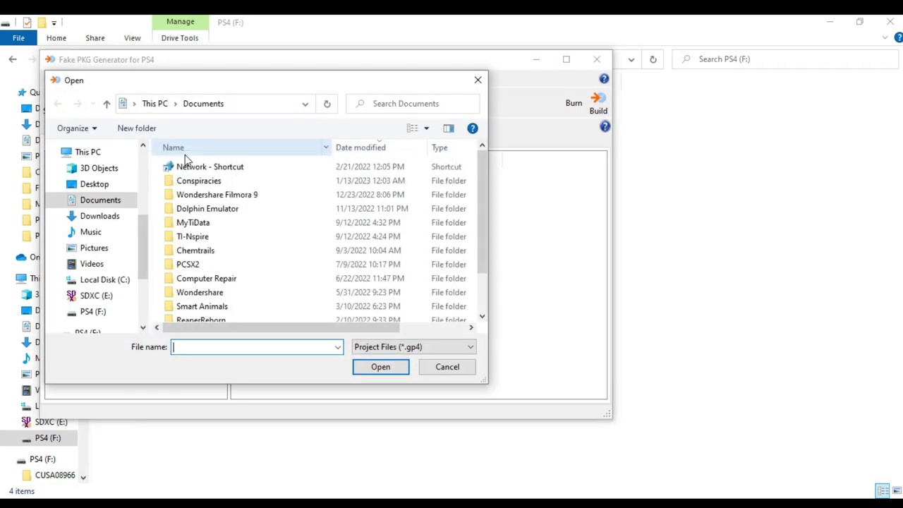
click(91, 313)
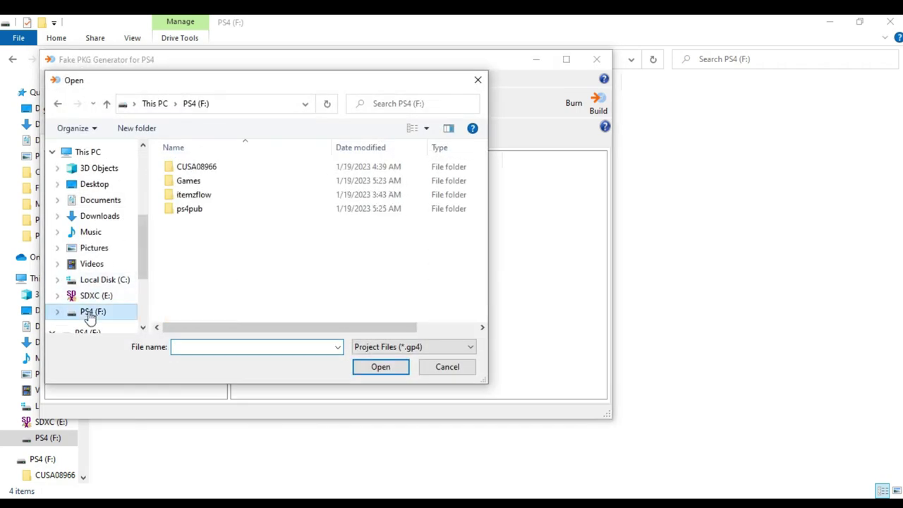
double_click(215, 169)
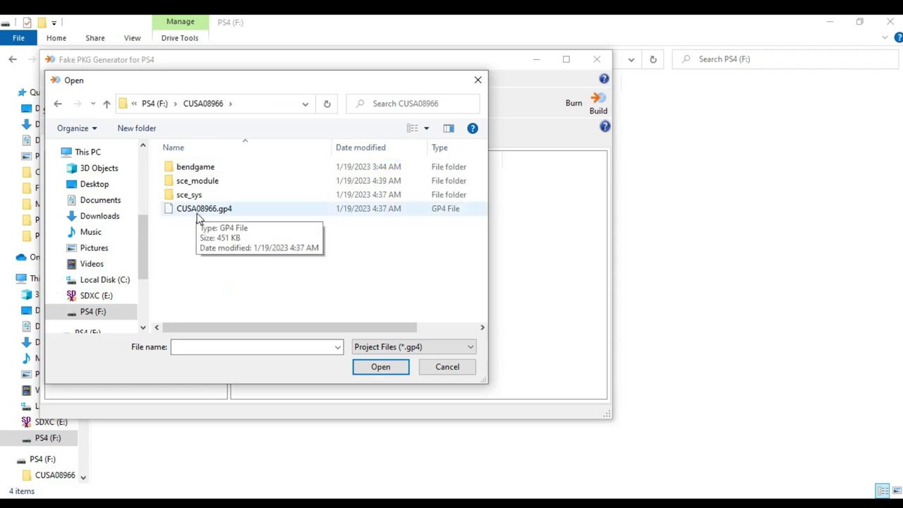
Load CUSA08966.gp4 and begin a package build, dismissing the compression reminder
double_click(207, 210)
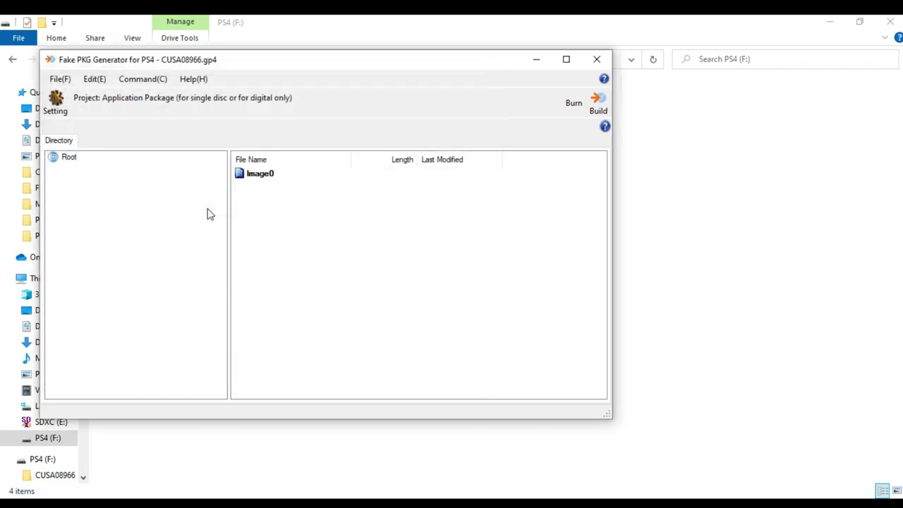
click(597, 106)
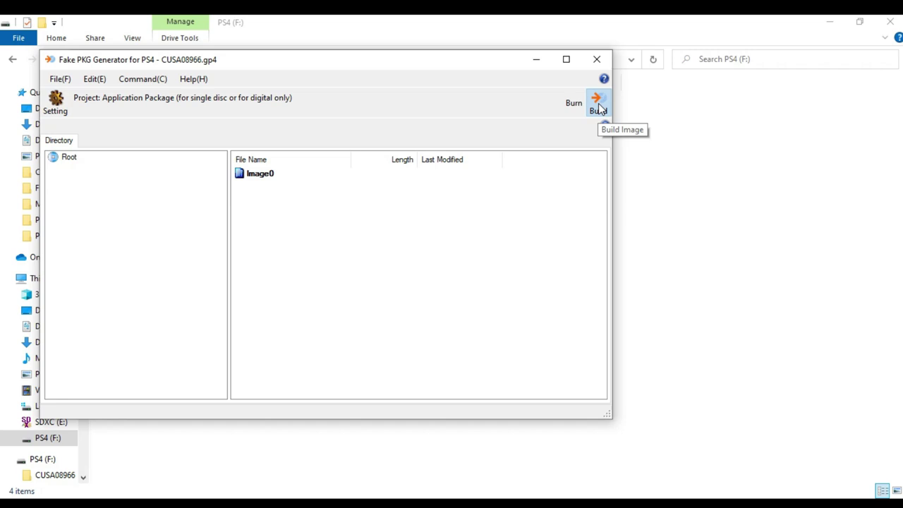
click(502, 342)
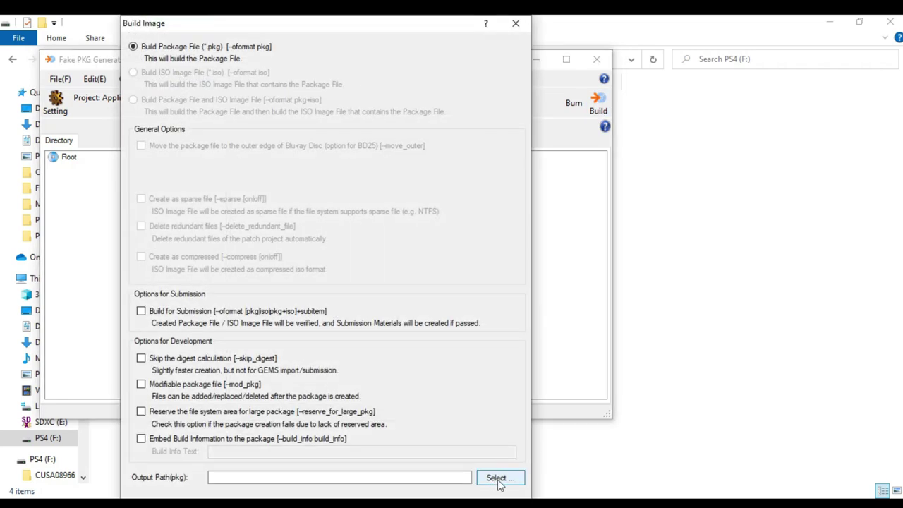
Set the package output location to the Desktop and start creating the image
click(499, 480)
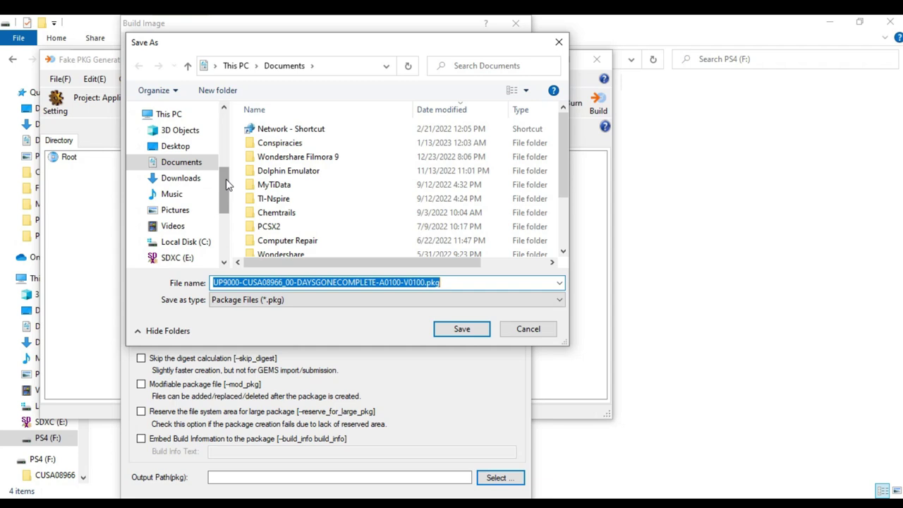
click(181, 150)
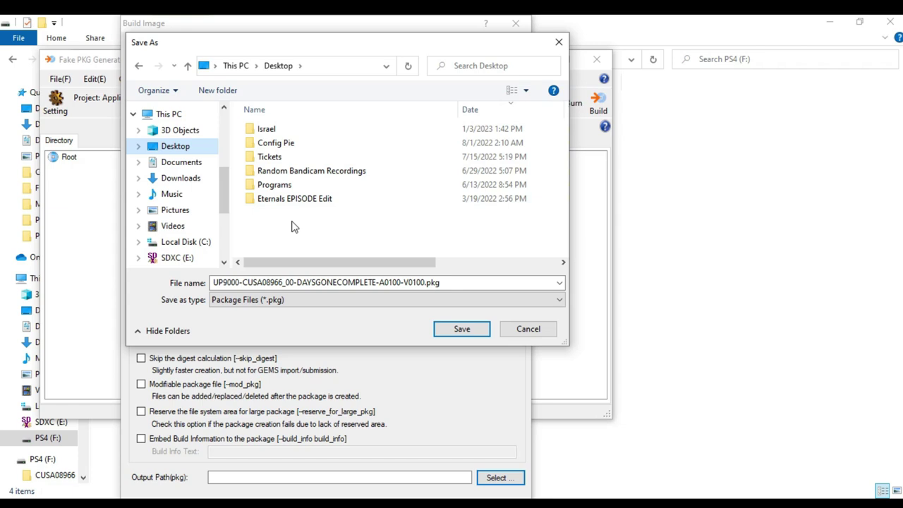
click(462, 331)
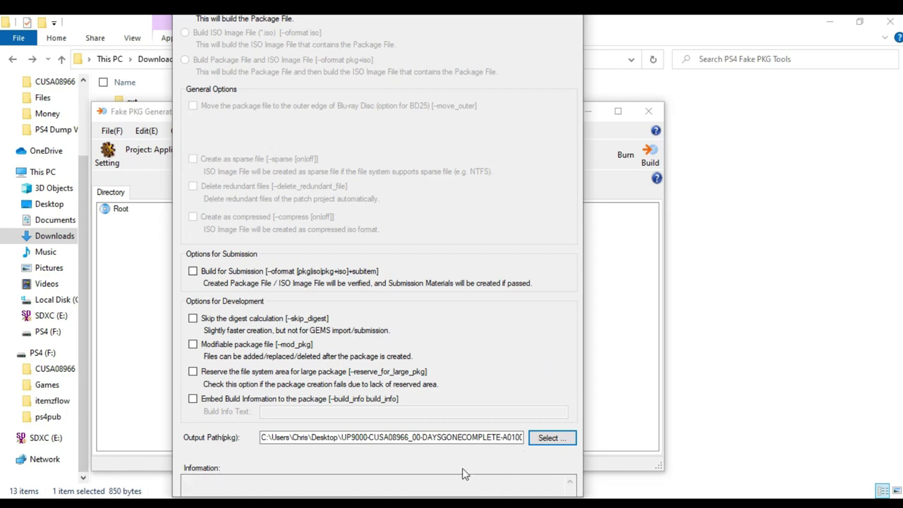
click(548, 438)
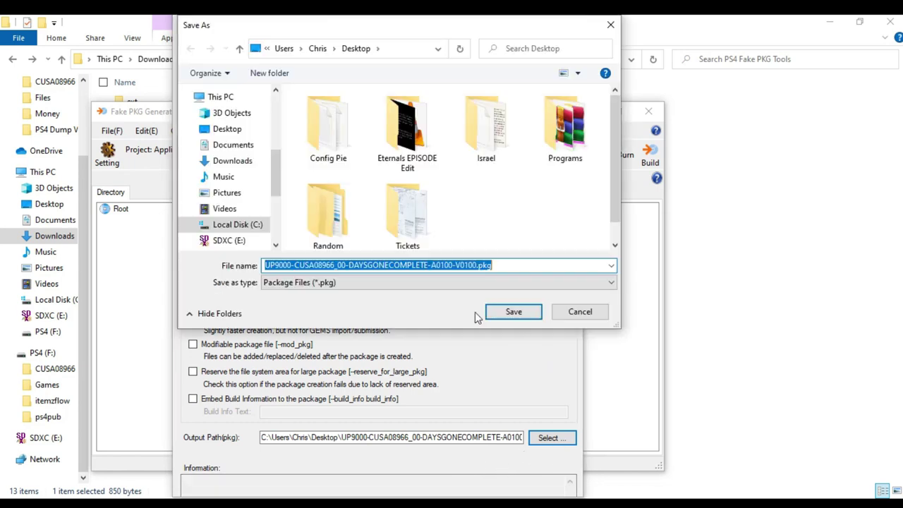
click(513, 313)
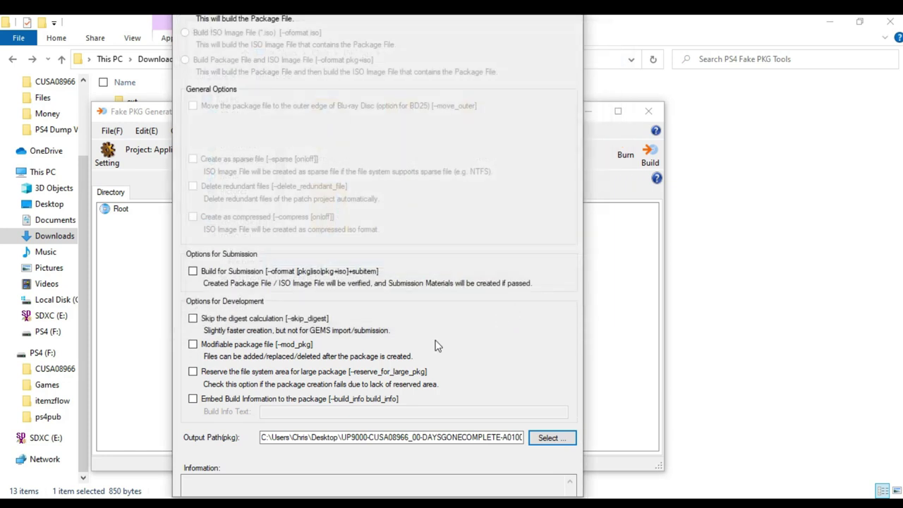
key(Tab)
key(Return)
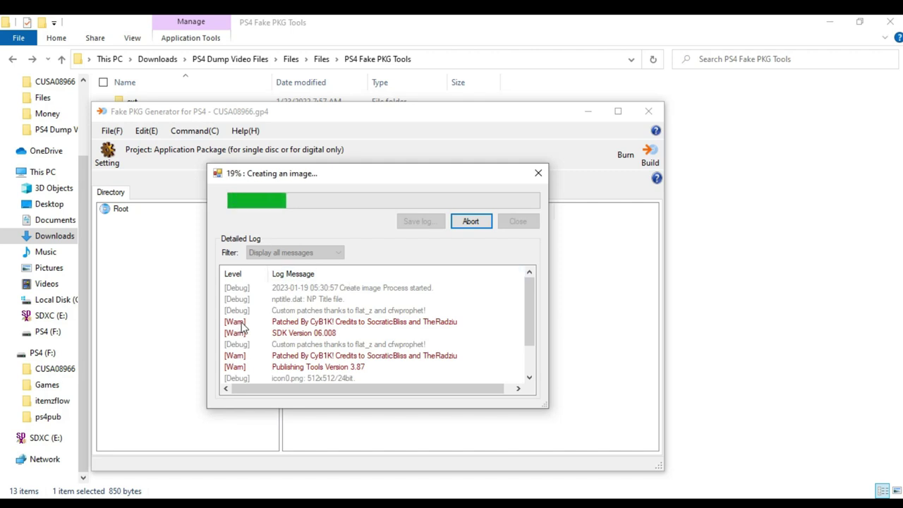
Scroll through the Creating an image progress log while the build runs
drag(531, 302, 531, 358)
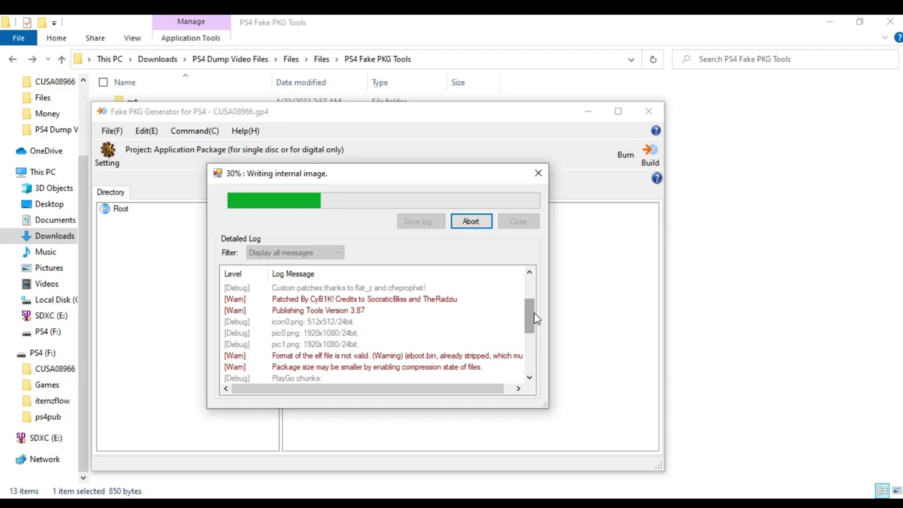
drag(534, 319, 456, 369)
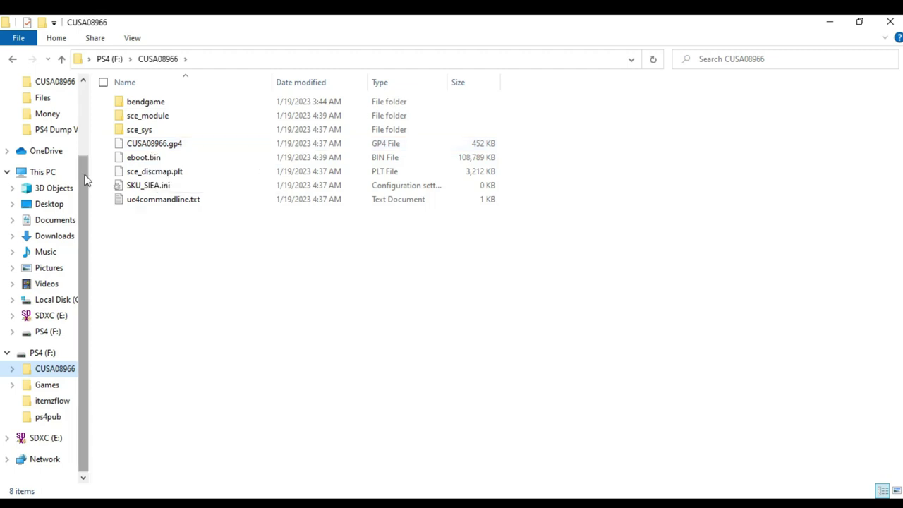
Launch gengp4_app from the Files > PS4 Fake PKG Tools folder
scroll(89, 181, up, 3)
click(43, 177)
double_click(111, 101)
double_click(134, 101)
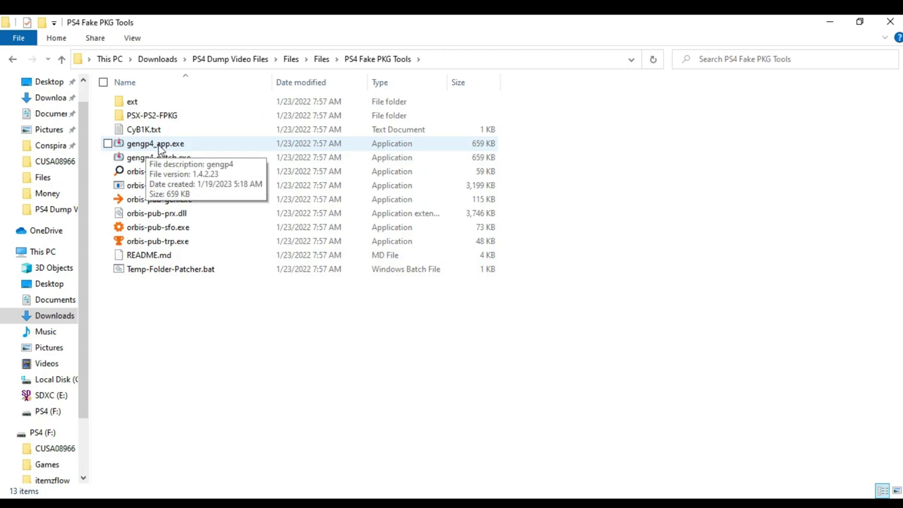
click(161, 149)
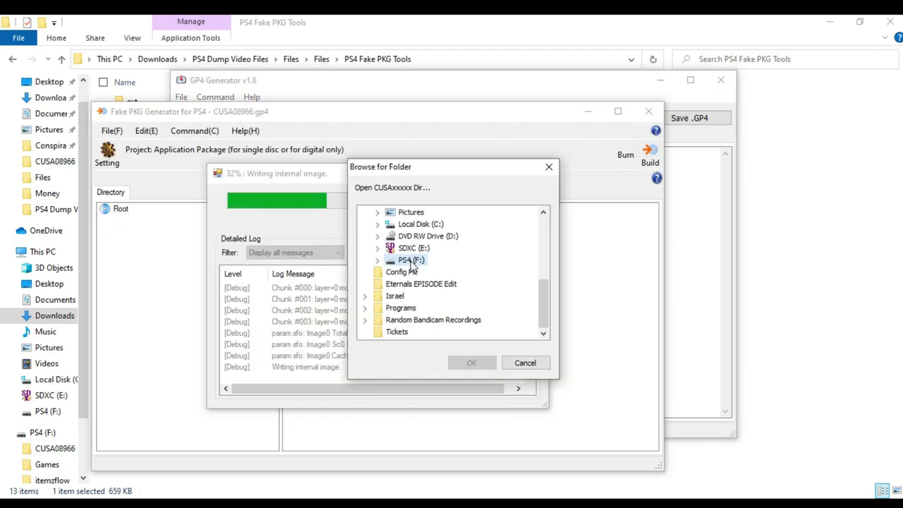
Pick F:\CUSA08966 as the source folder and generate the GP4 project
double_click(412, 260)
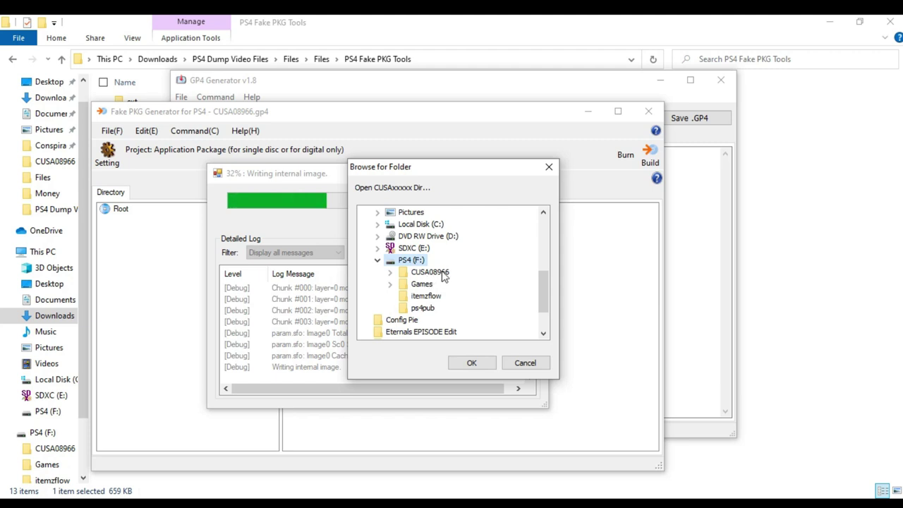
click(433, 274)
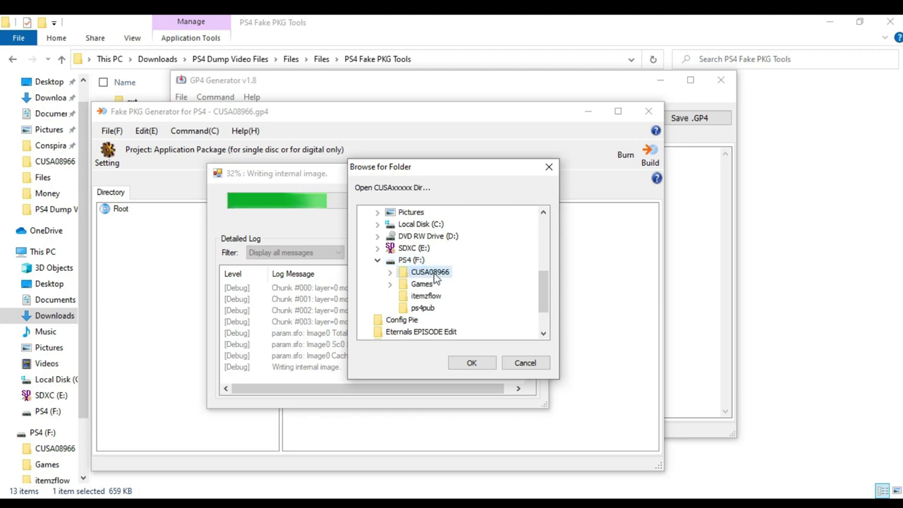
click(472, 362)
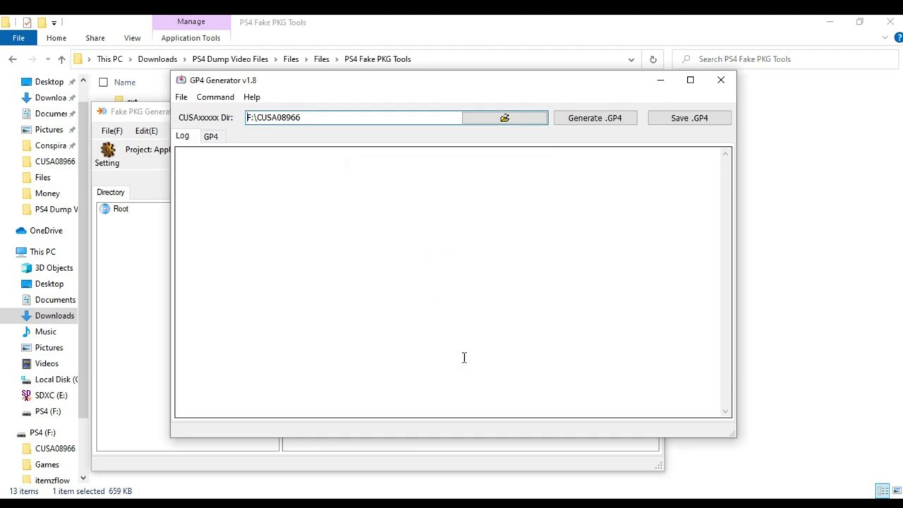
click(593, 119)
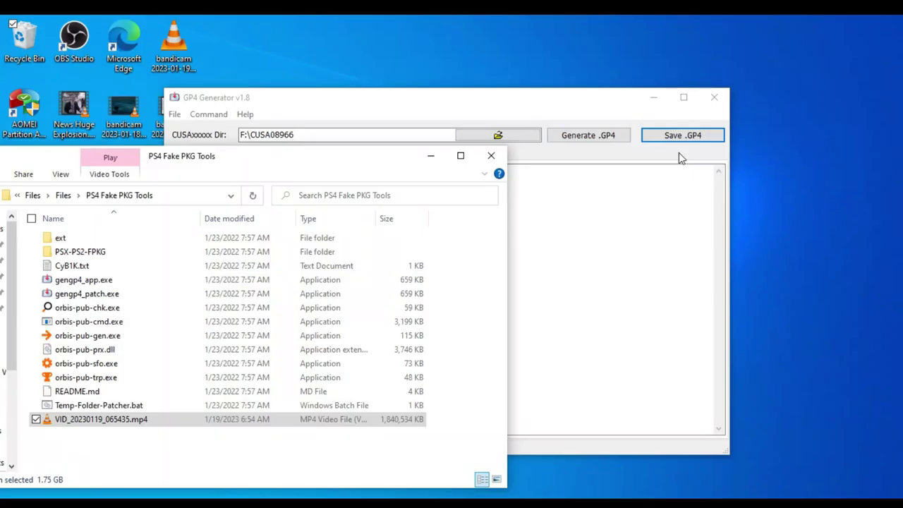
Save the generated .gp4 file to SDXC (E:) and dismiss the completion message
click(679, 136)
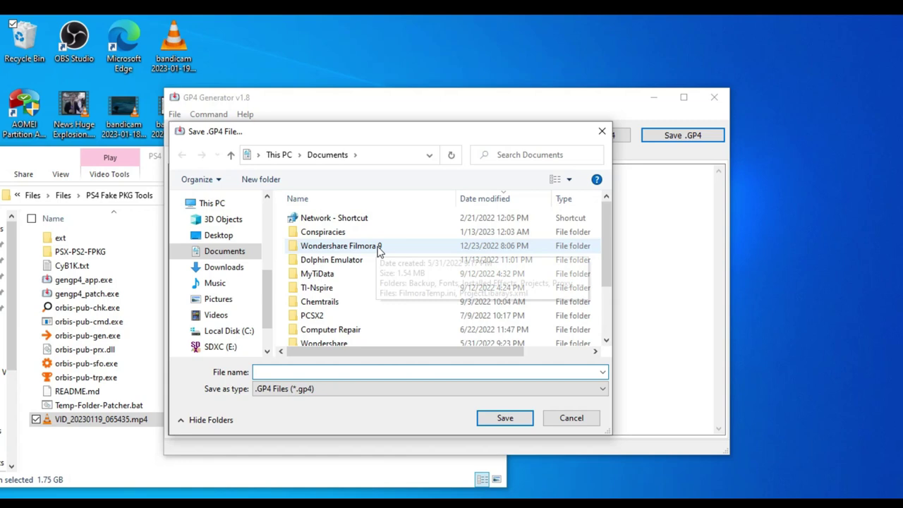
click(247, 347)
click(272, 372)
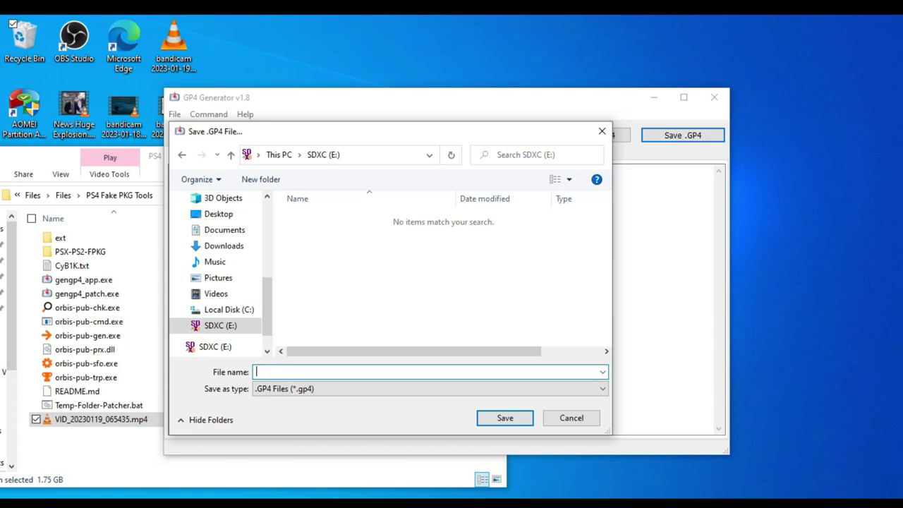
key(Return)
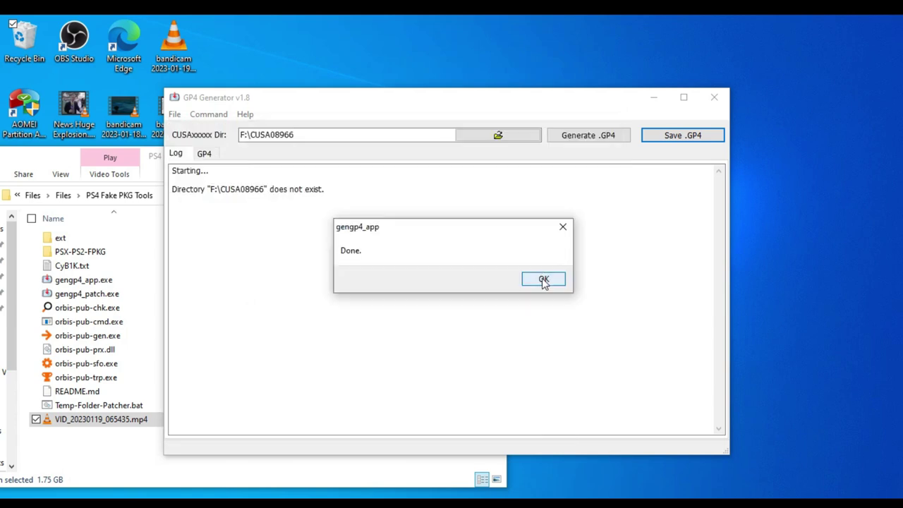
click(541, 278)
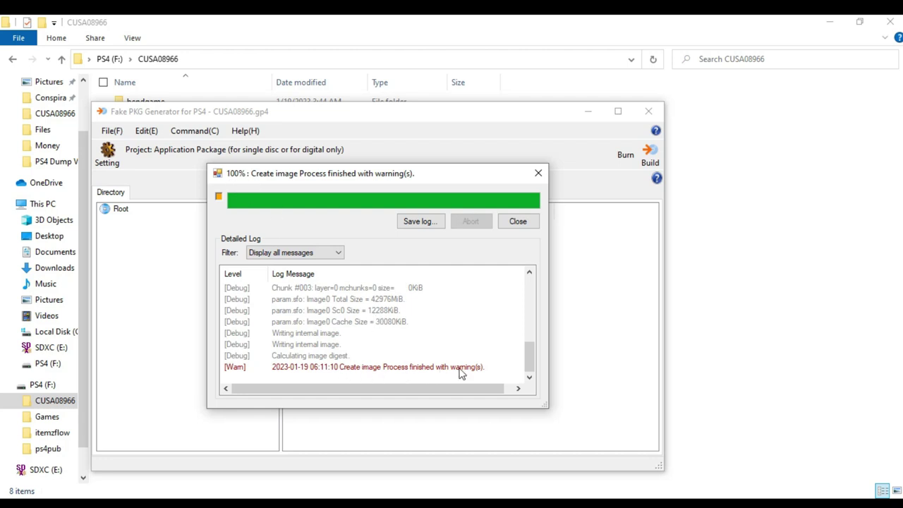
Close the image report and generator, then drag the DAYSGONE .pkg from Desktop onto PS4 (F:)
click(518, 221)
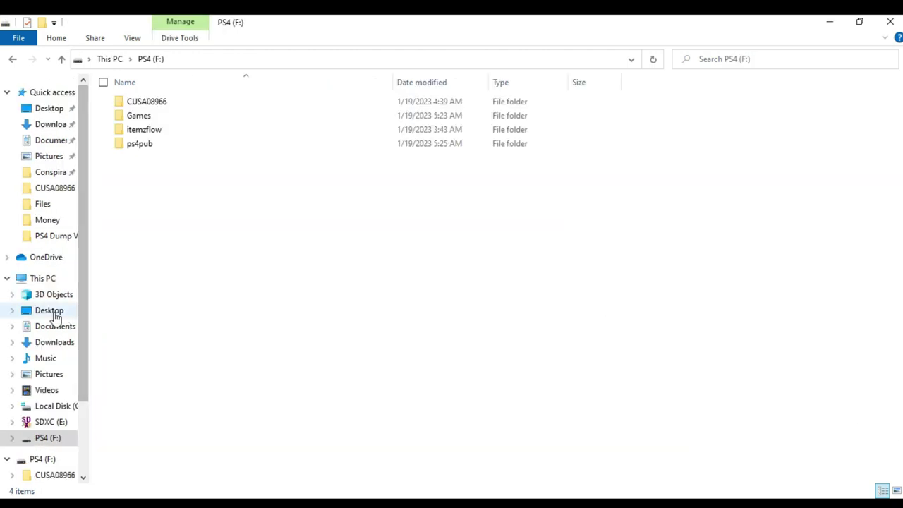
click(52, 315)
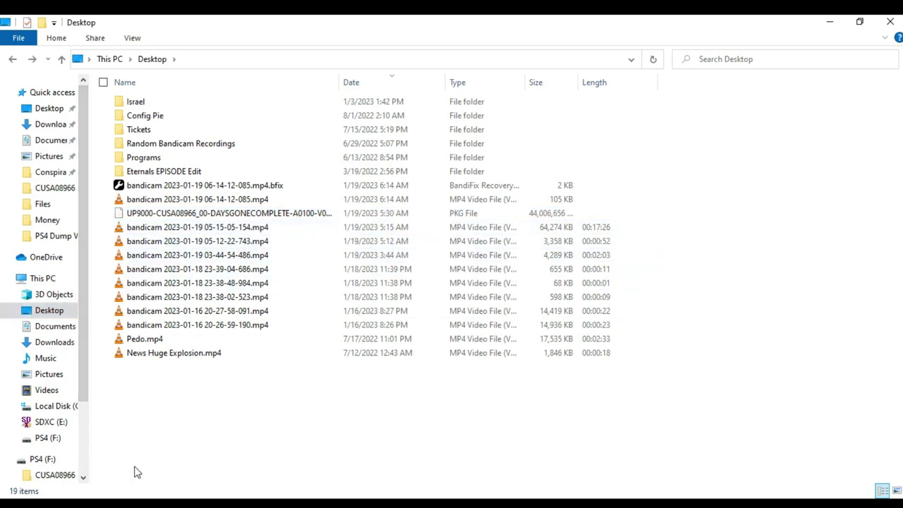
drag(97, 457, 21, 459)
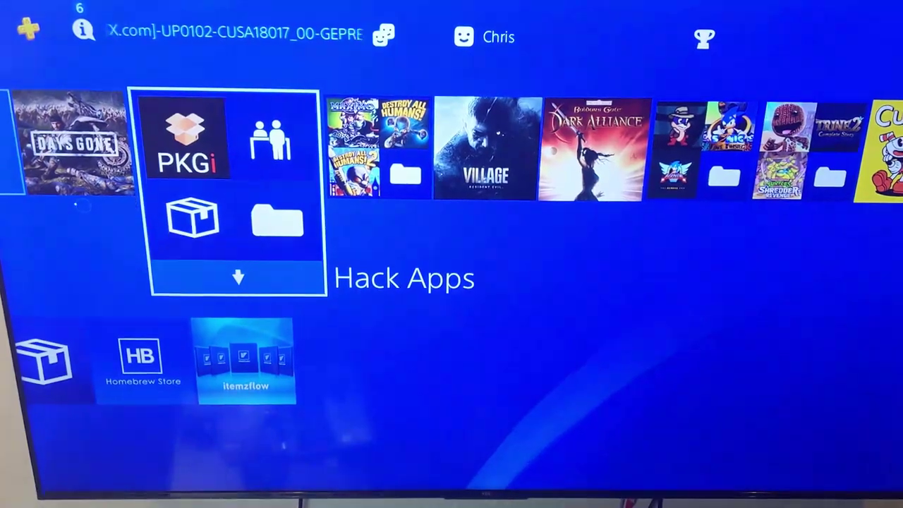
Navigate from the PS4 home screen to Settings > GoldHEN > Package Installer
key(Right)
key(Right)
key(Right)
key(Right)
key(Right)
key(Right)
key(Right)
key(Right)
key(Right)
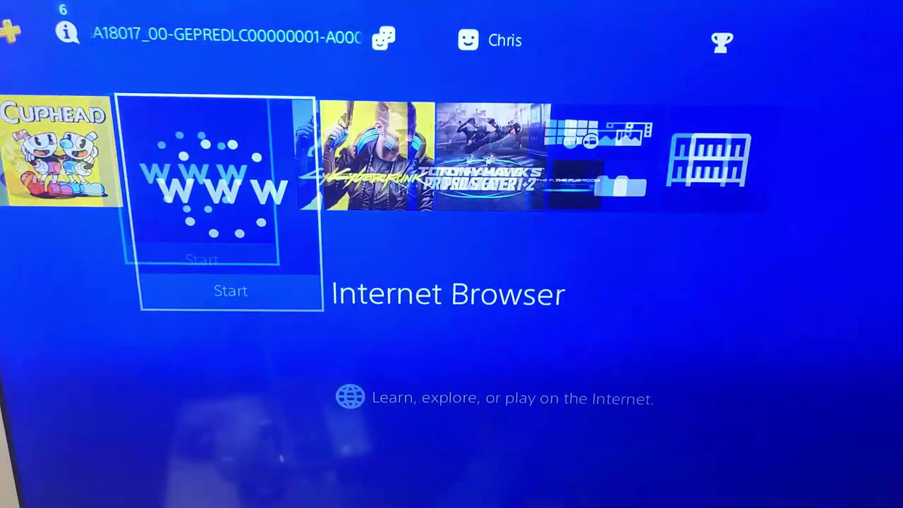
key(Up)
key(Right)
key(Right)
key(Right)
key(Right)
key(Right)
key(Right)
key(Right)
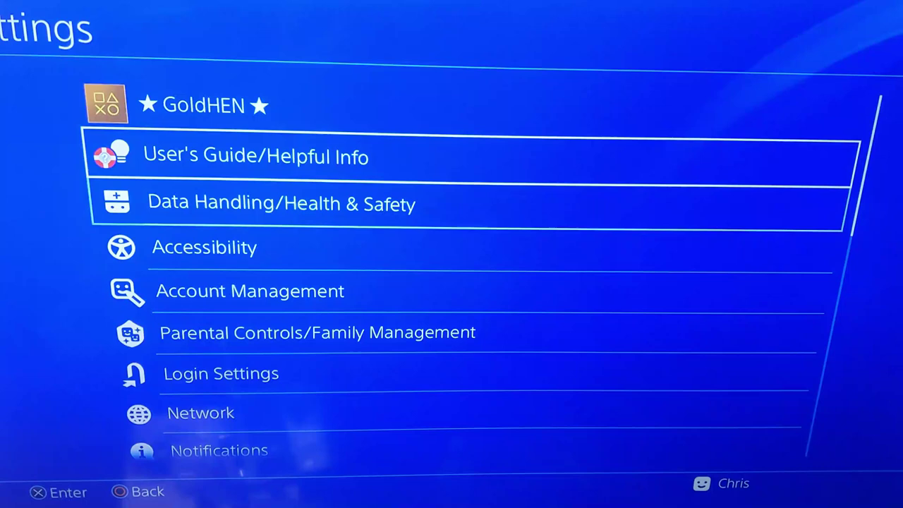
key(Return)
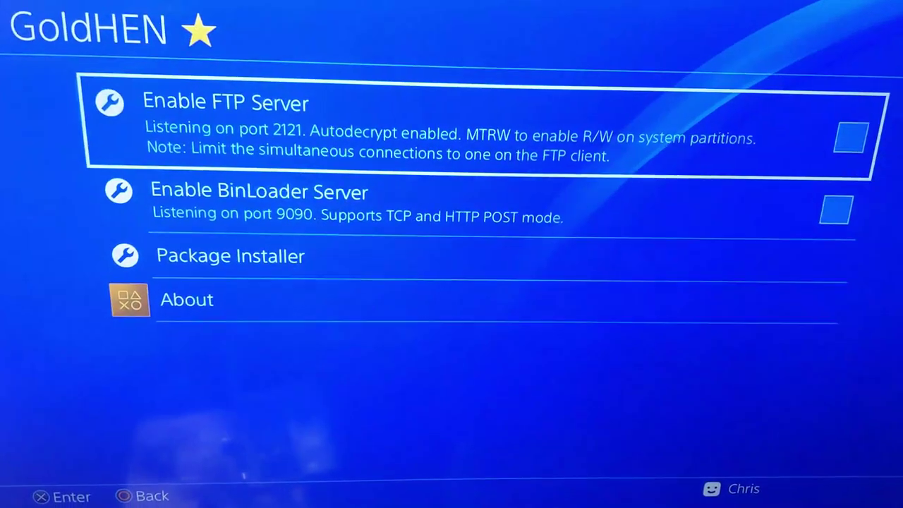
key(Down)
key(Down)
key(Return)
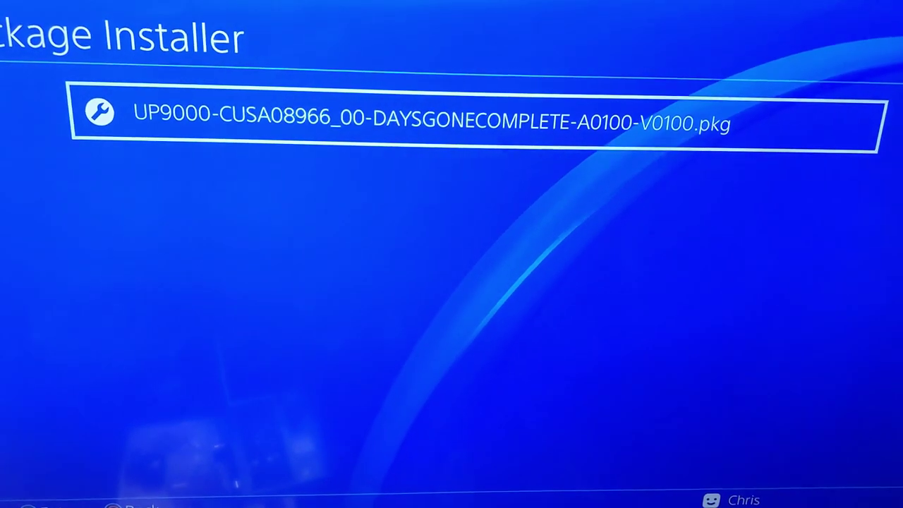
Install UP9000-CUSA08966_00-DAYSGONECOMPLETE-A0100-V0100.pkg, choosing Yes at the already-installed prompt
key(Return)
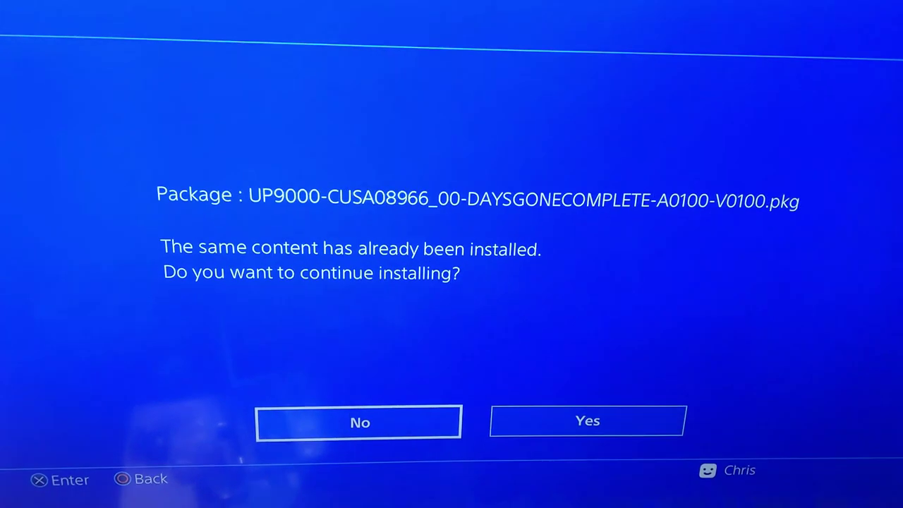
key(Right)
key(Return)
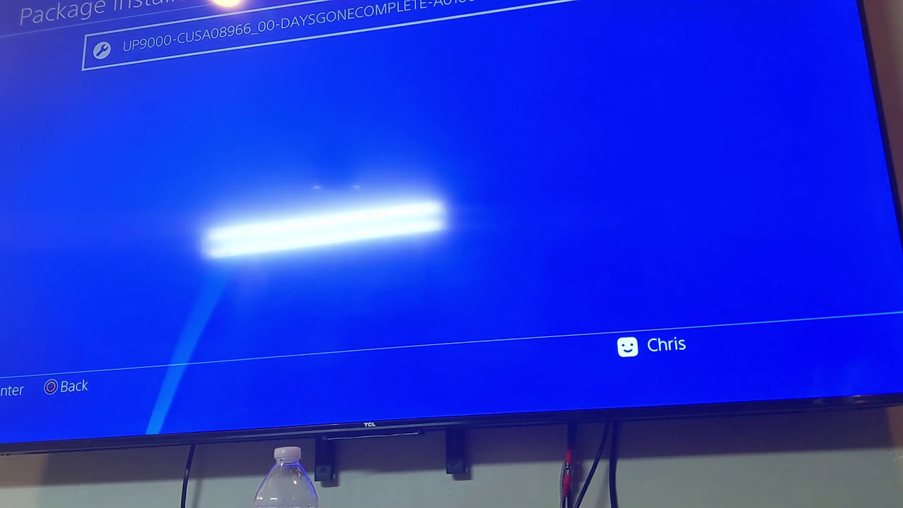
Back out to the home screen, select the Days Gone tile and start the game
key(Escape)
key(Escape)
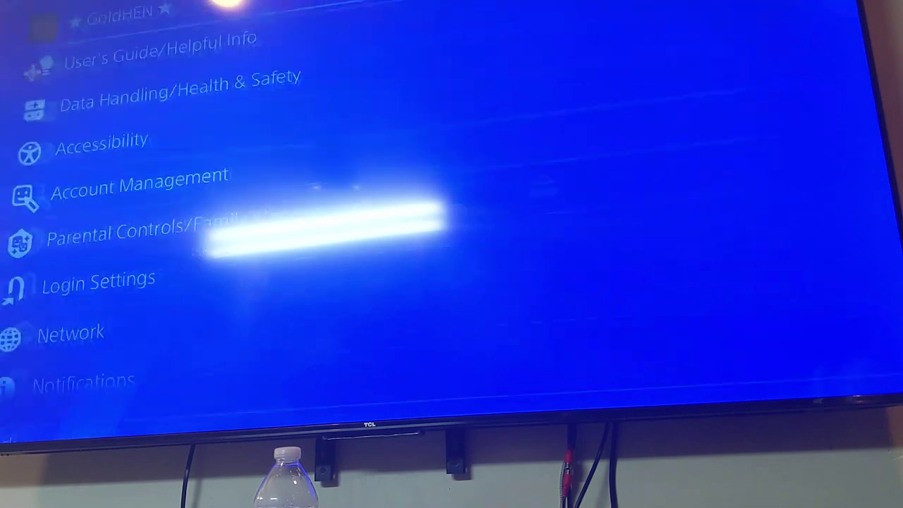
key(Escape)
key(Down)
key(Left)
key(Left)
key(Left)
key(Left)
key(Left)
key(Left)
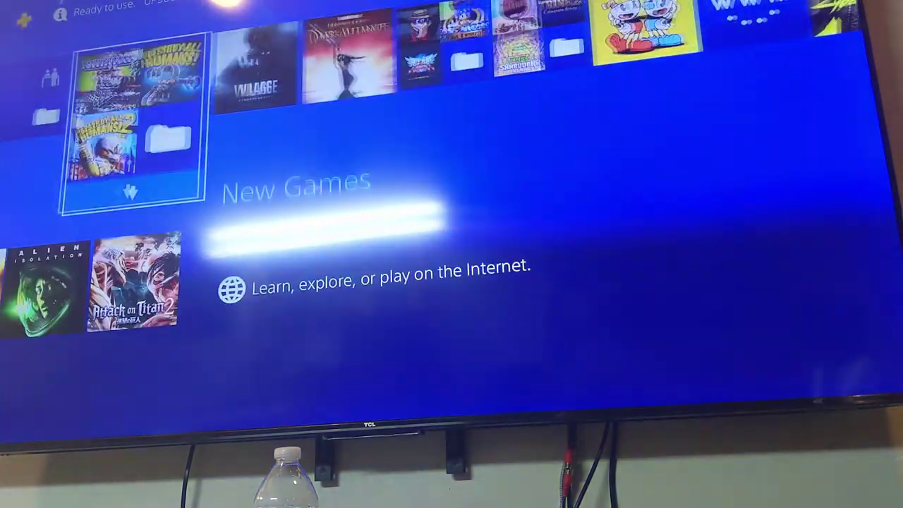
key(Left)
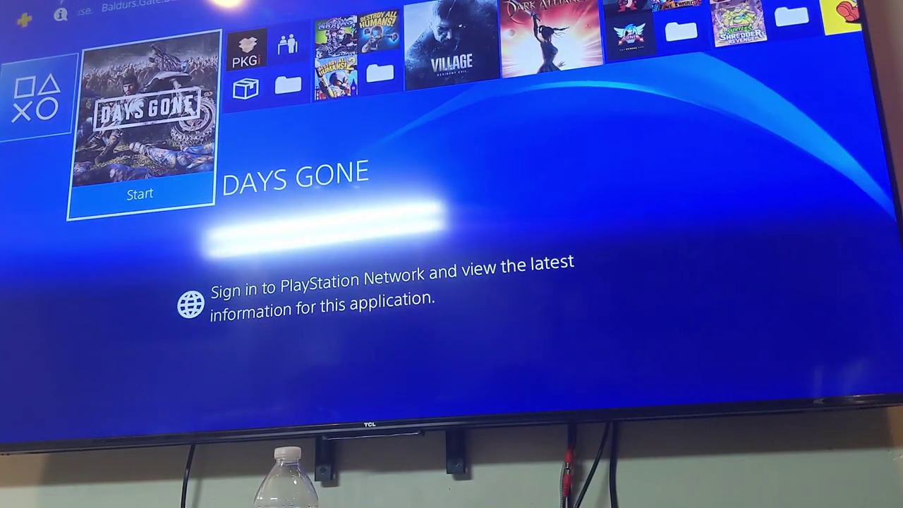
key(Return)
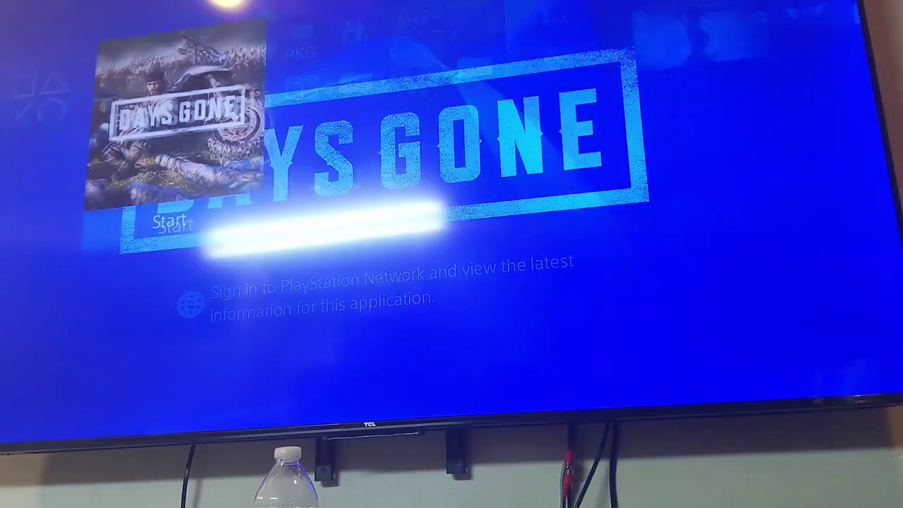